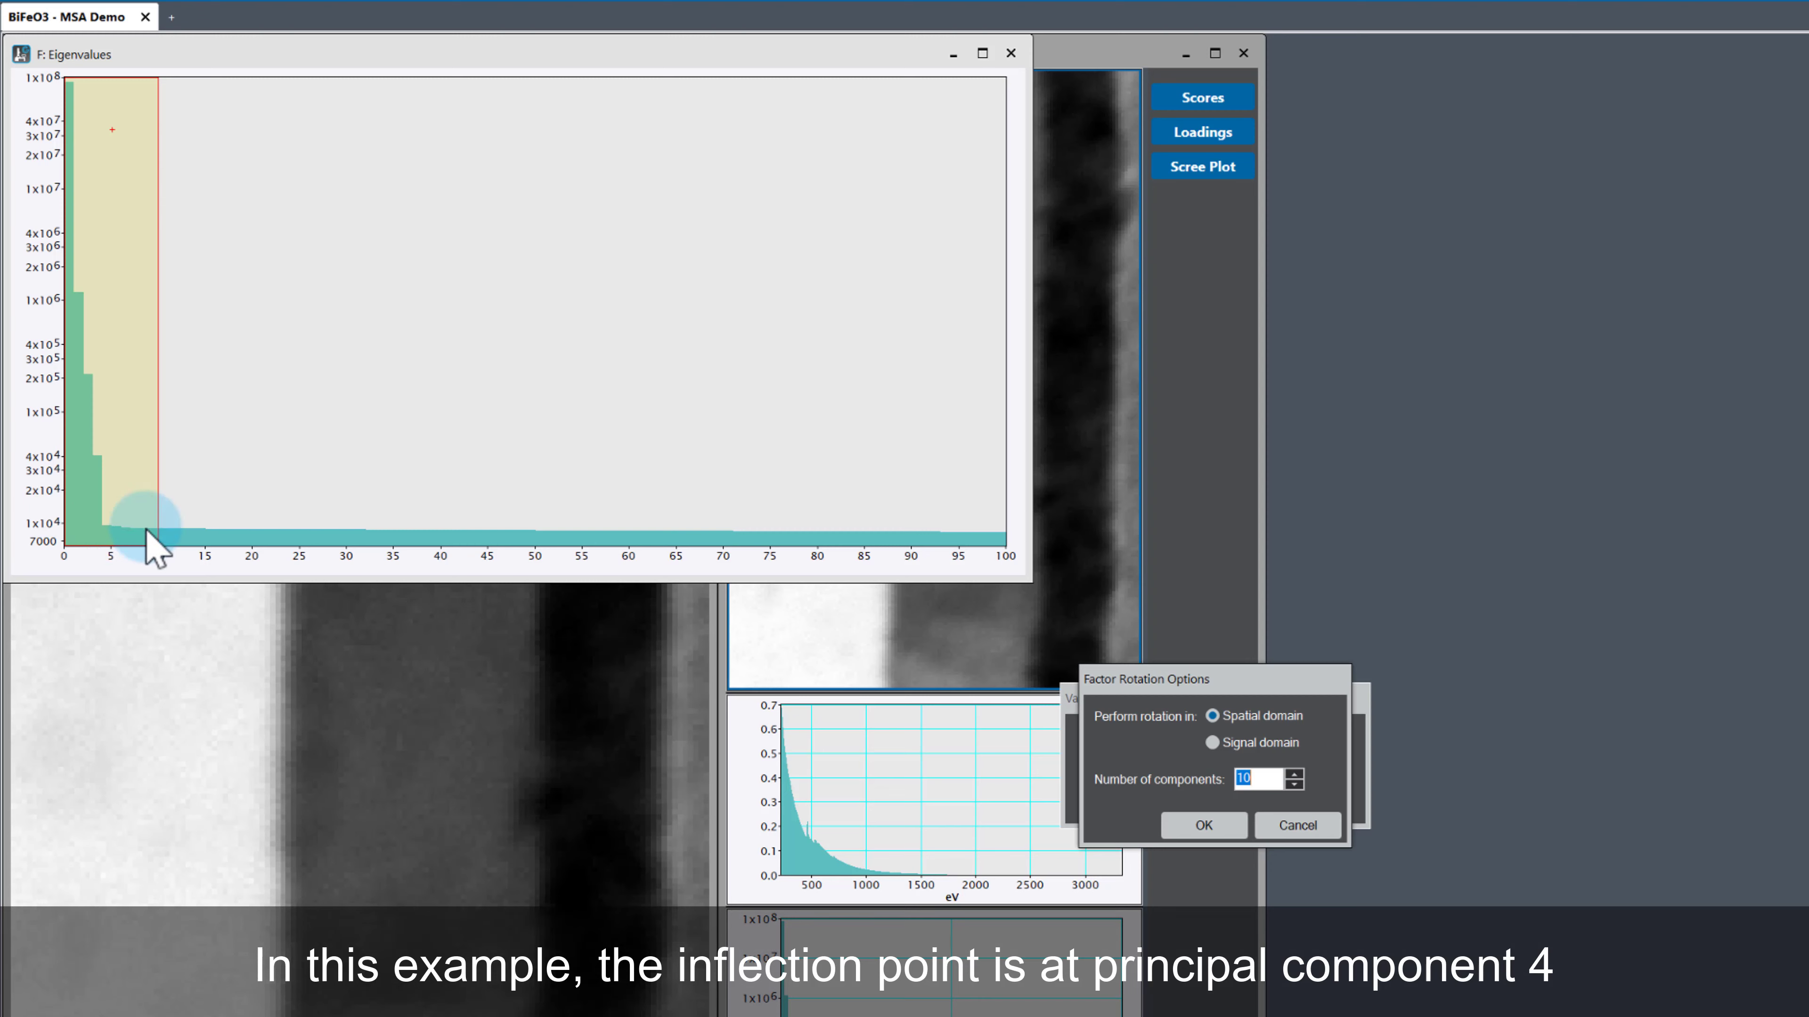
Run the Varimax factor rotation in the spatial domain with the number of components set to 4.
left_click_drag(1192, 684, 333, 347)
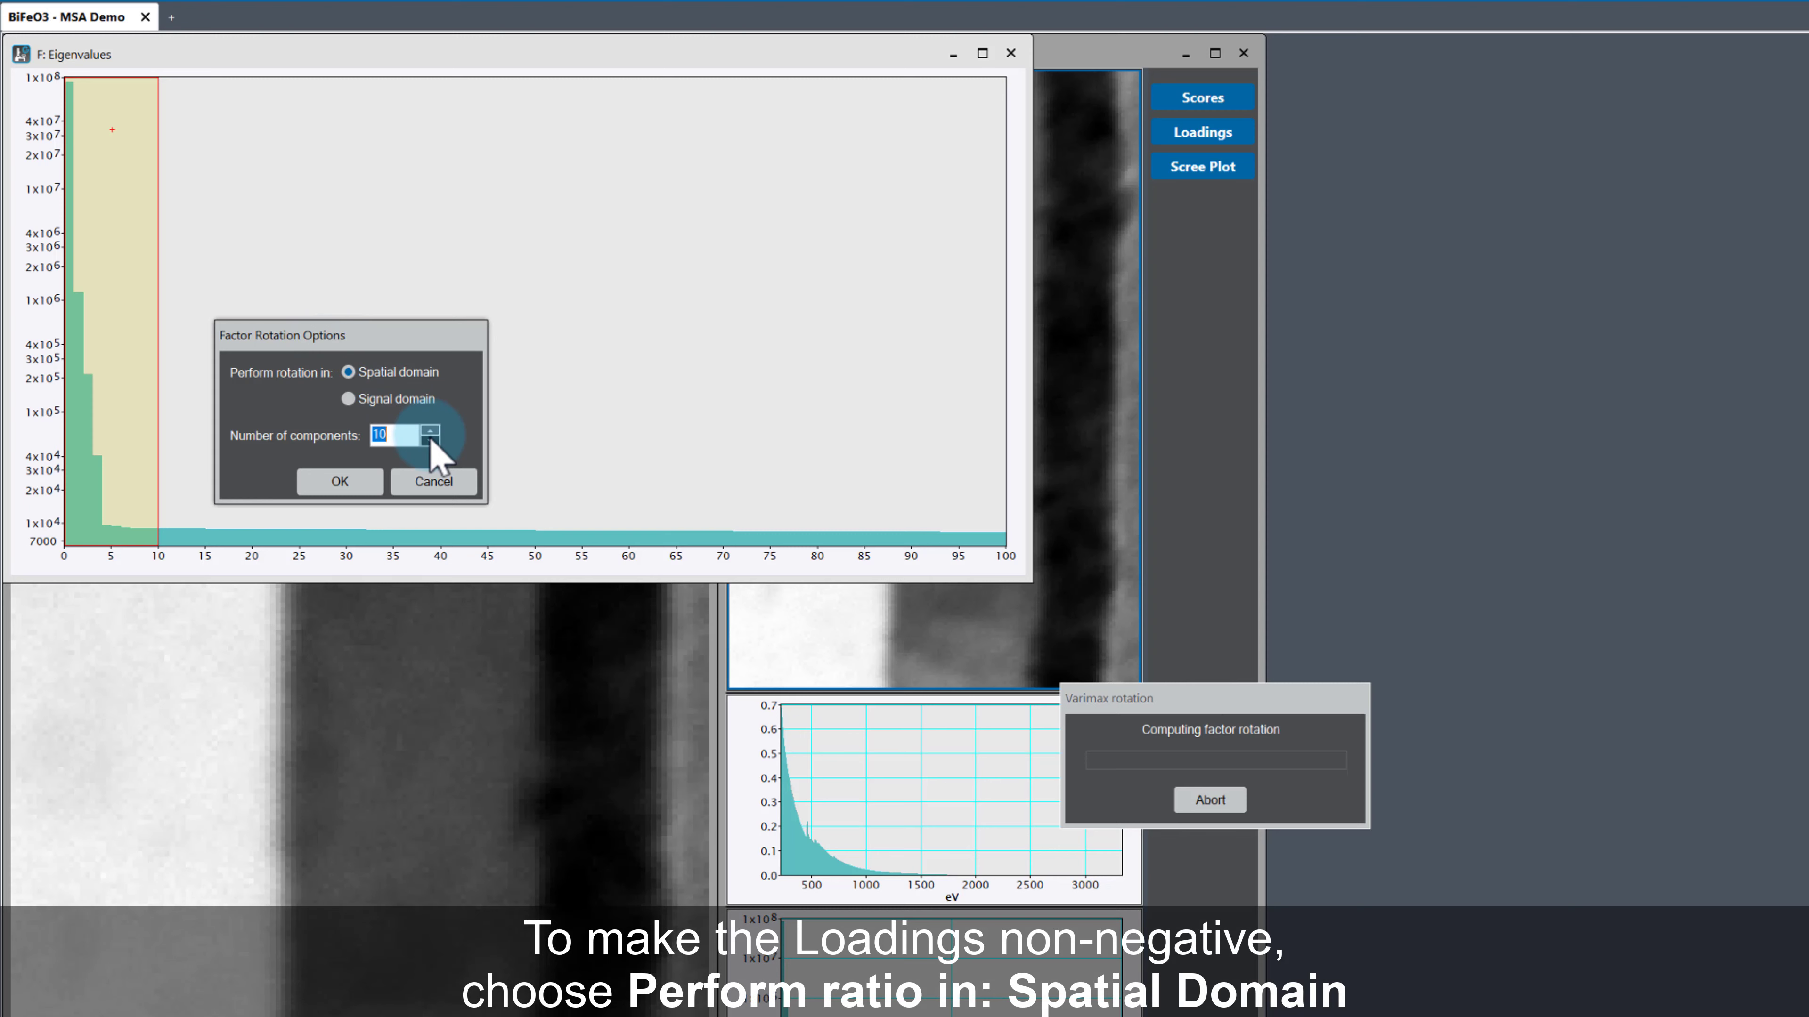
left_click(364, 378)
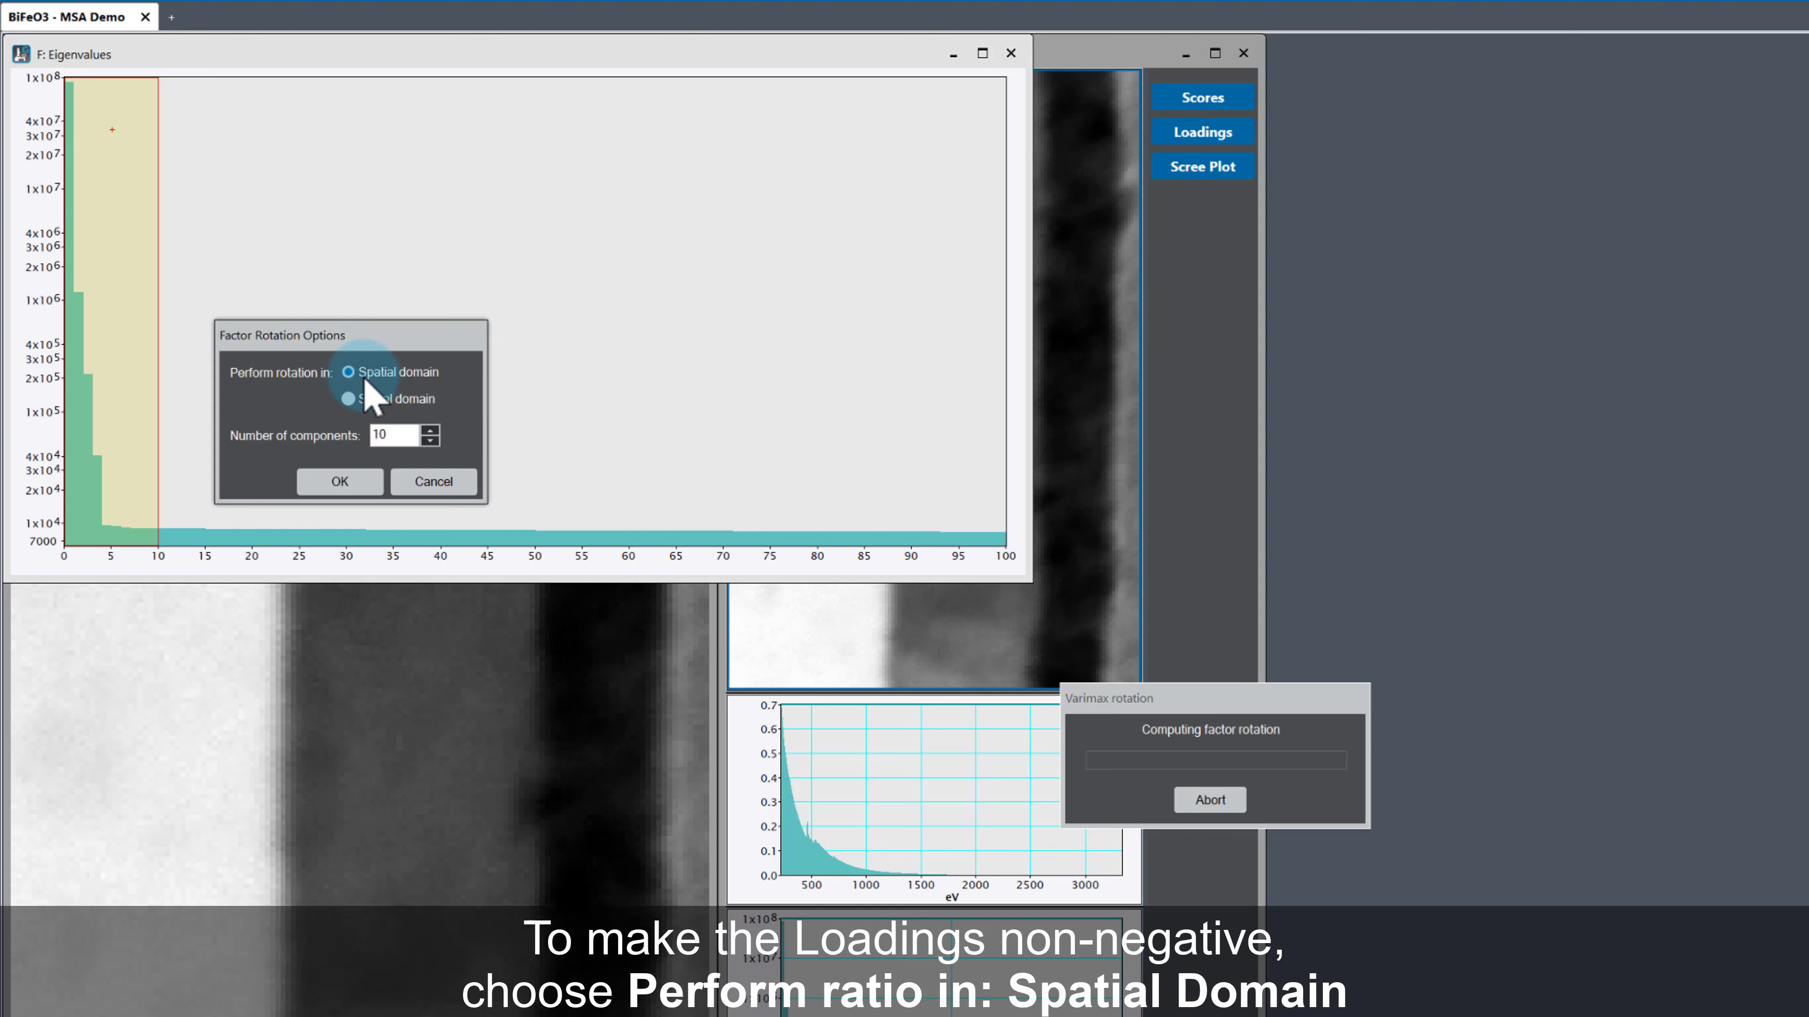
left_click(430, 441)
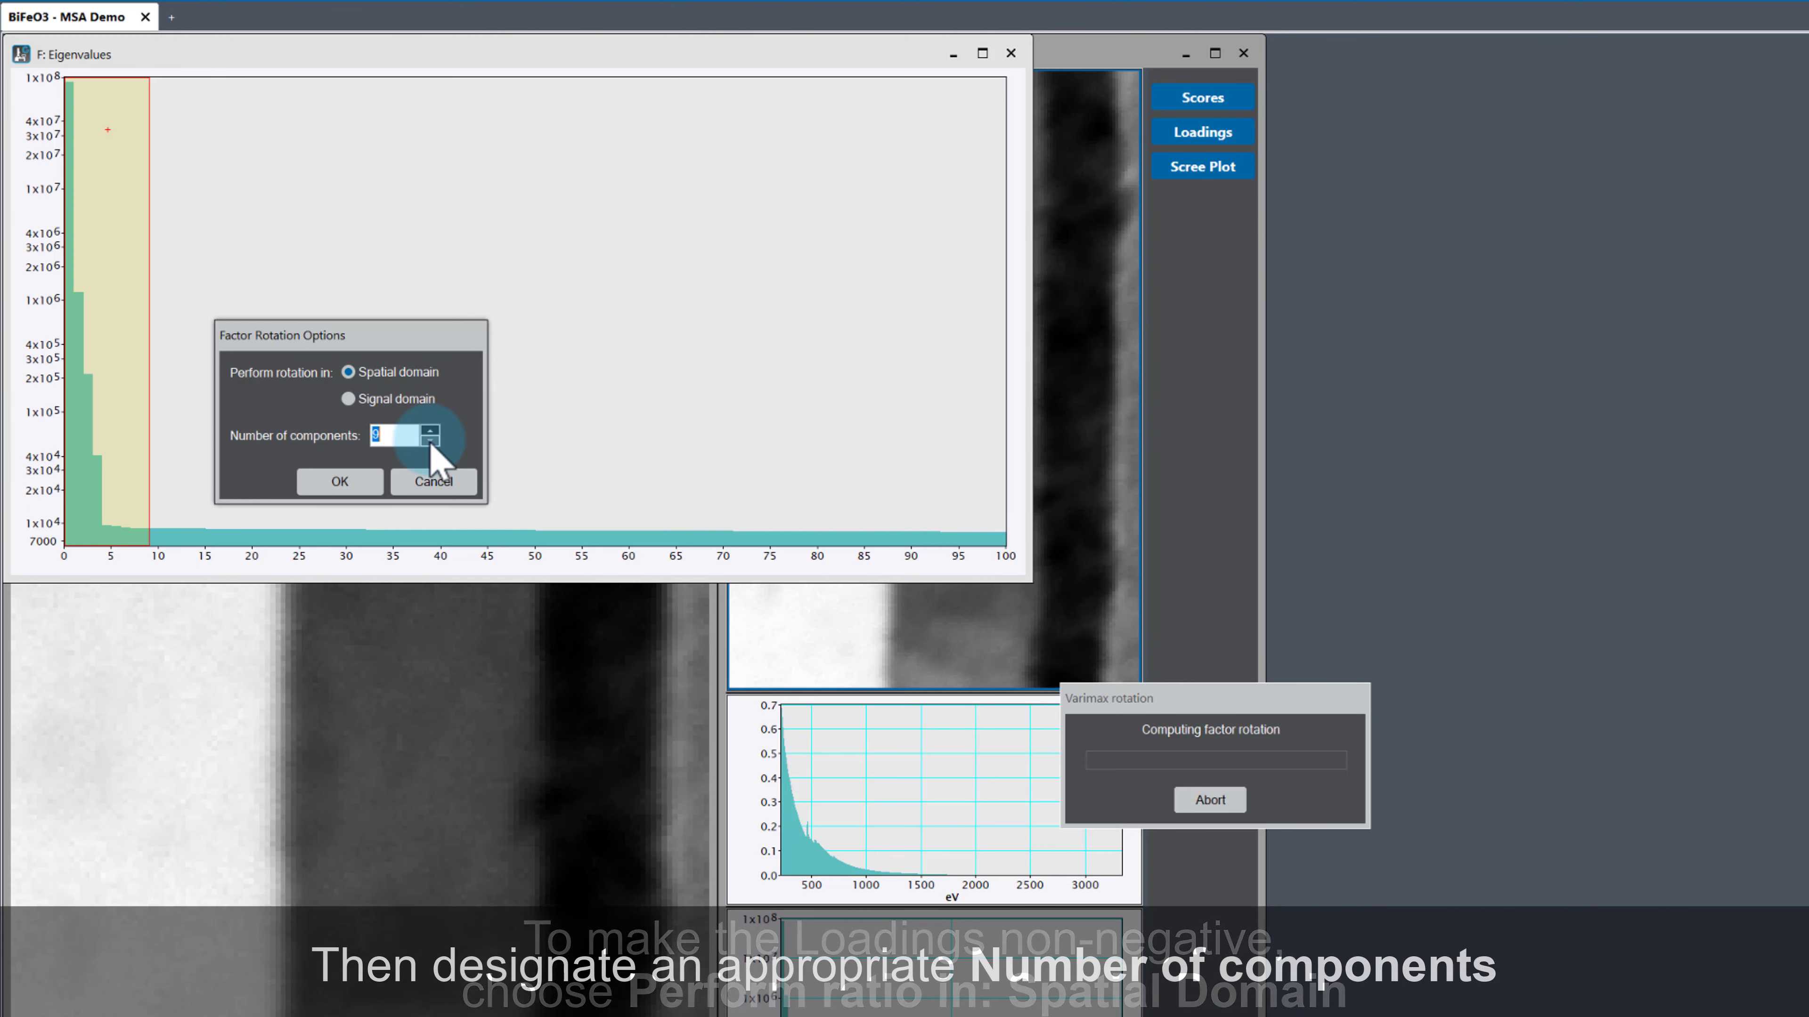
left_click(430, 441)
left_click(430, 440)
left_click(430, 441)
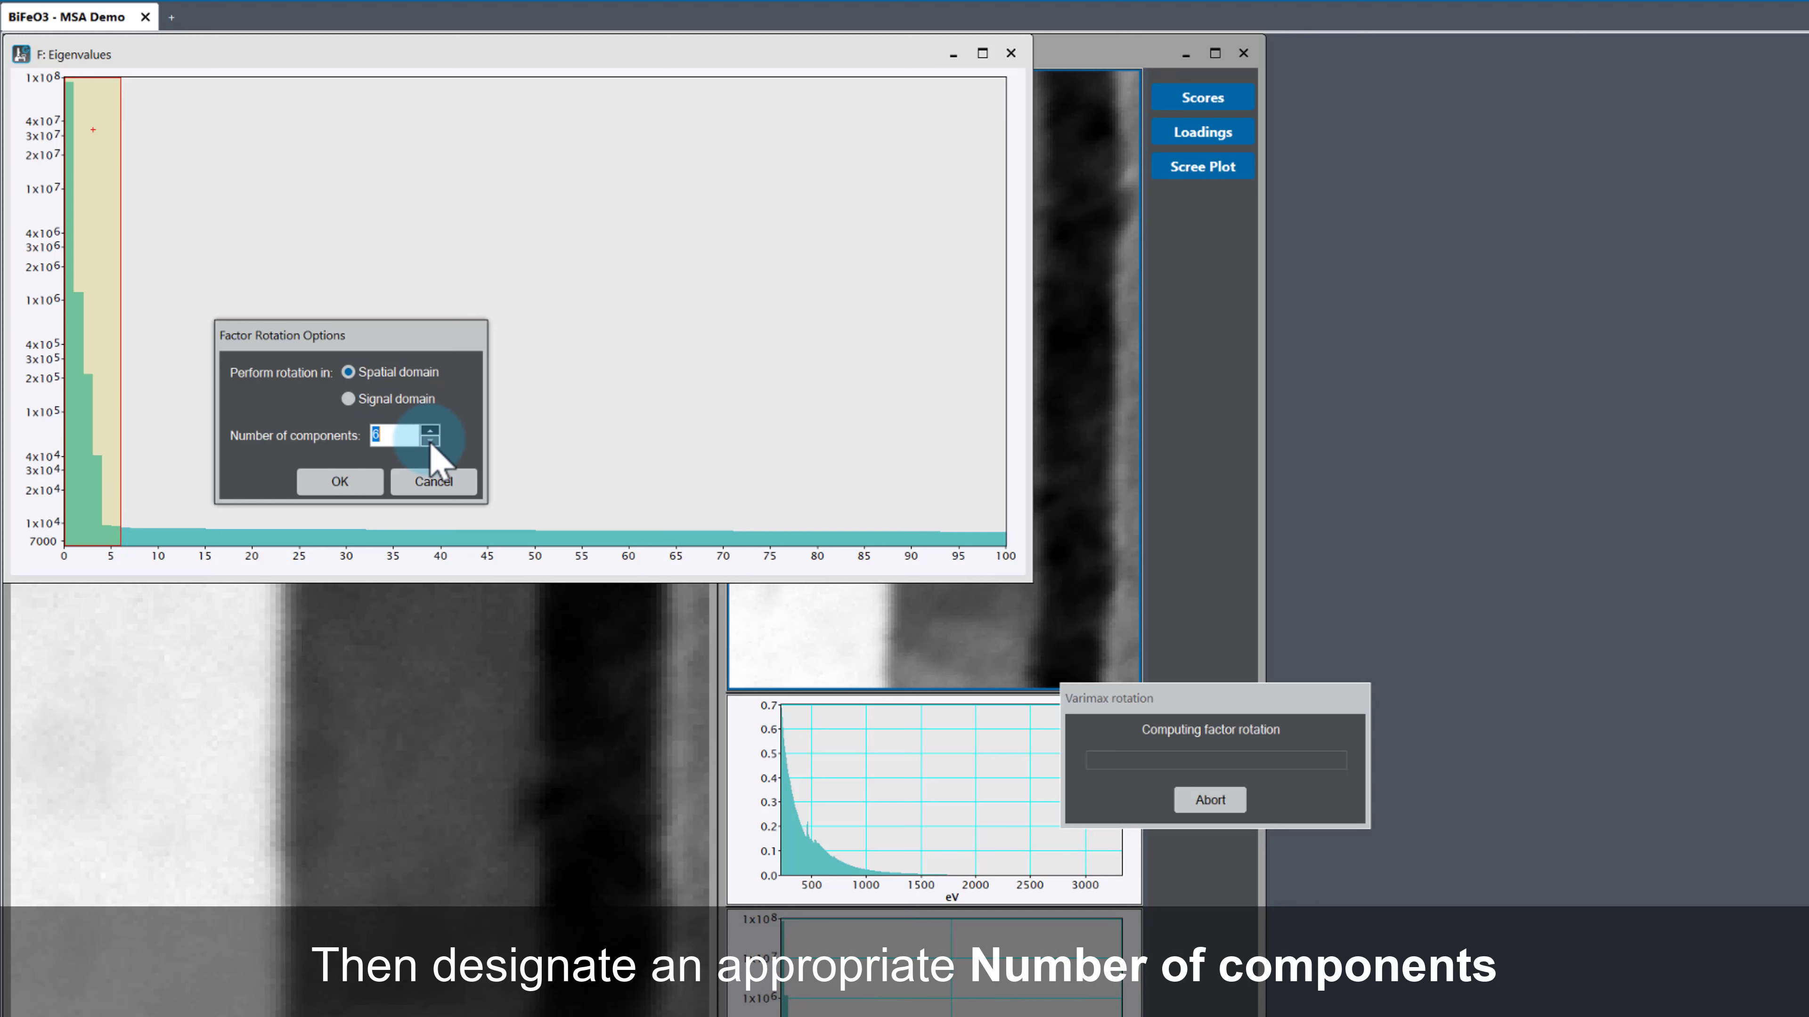
left_click(430, 441)
left_click(430, 441)
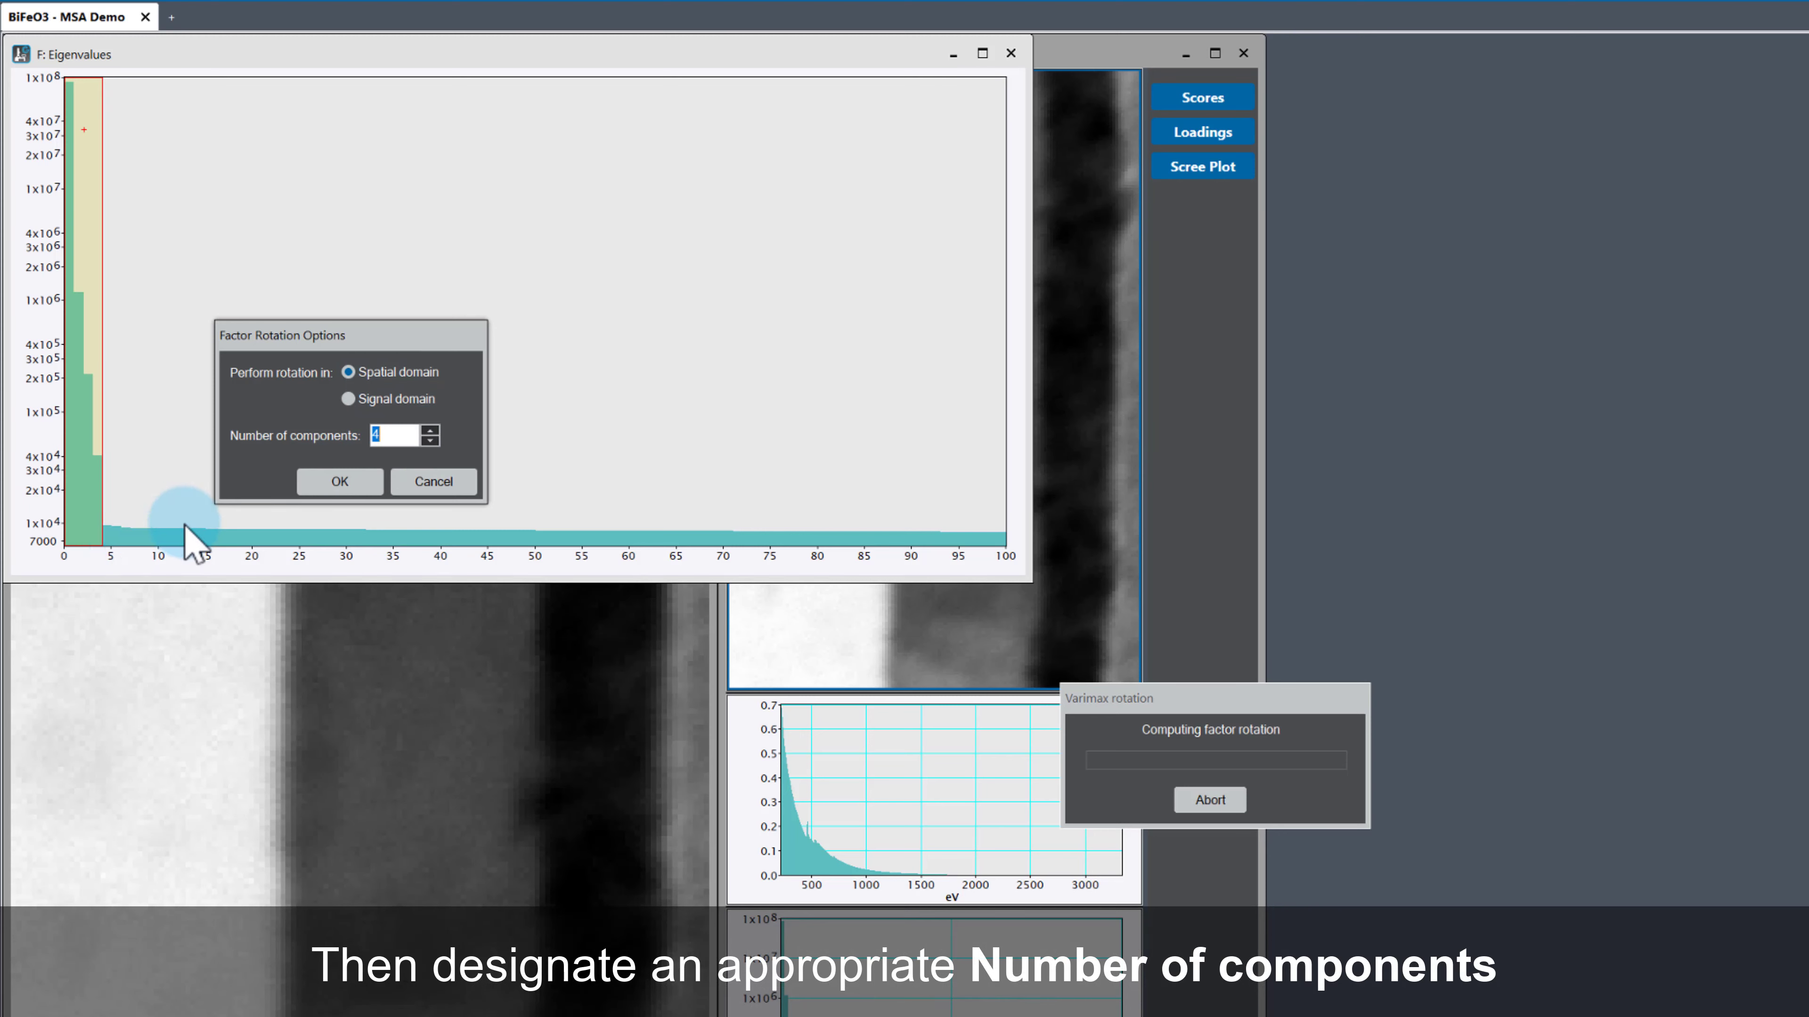
left_click(328, 484)
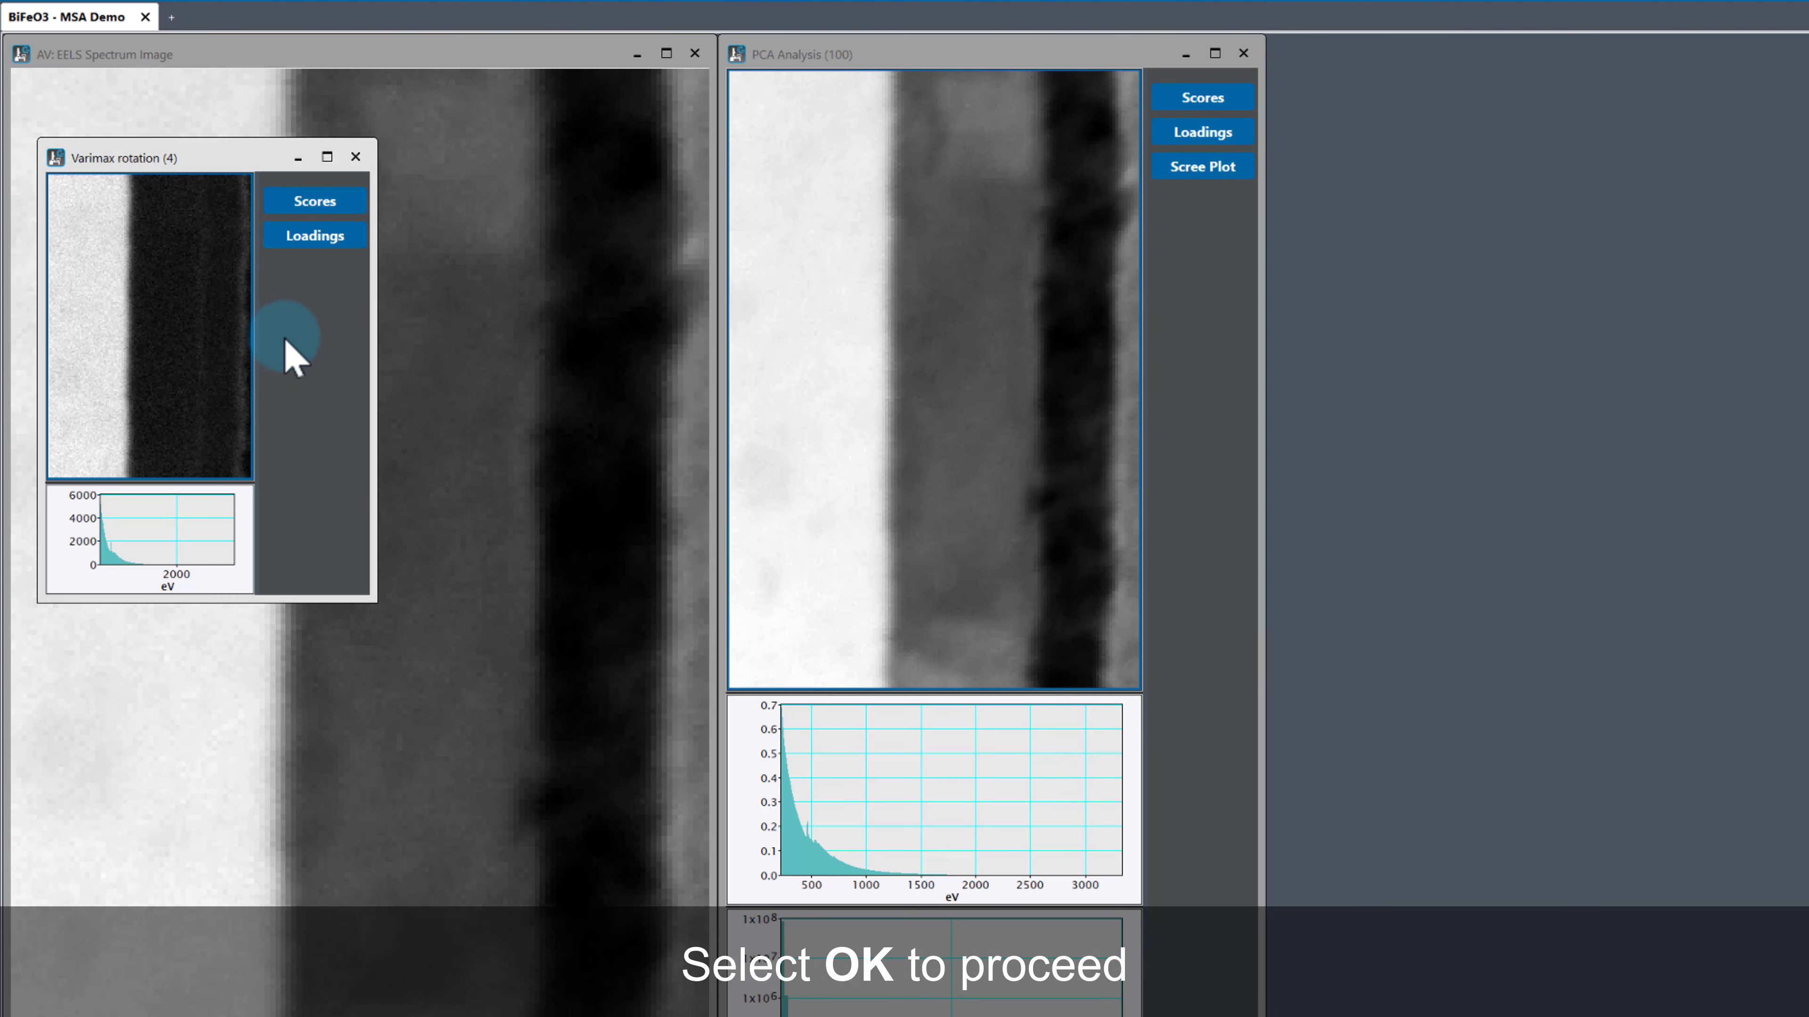
Place the Varimax rotation window beside PCA Analysis, enlarge it to match that window's height and step through its component slices.
left_click_drag(234, 160, 1474, 60)
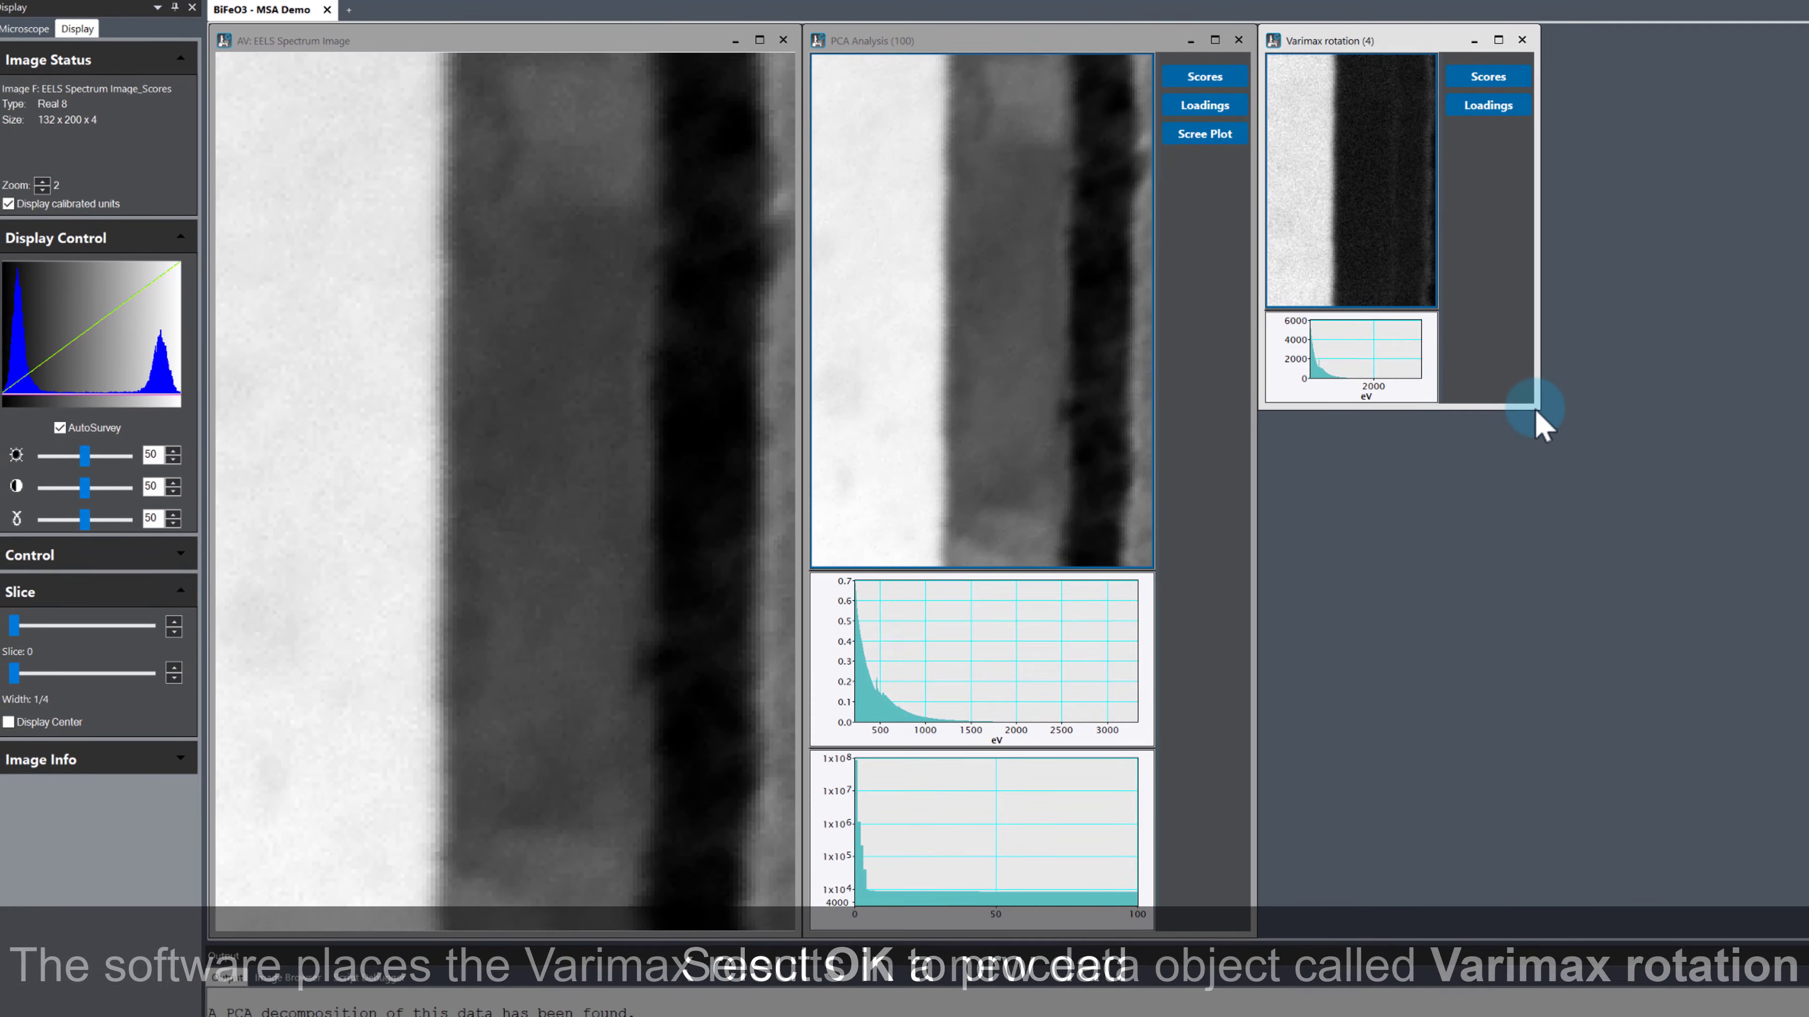
left_click_drag(1538, 411, 1802, 907)
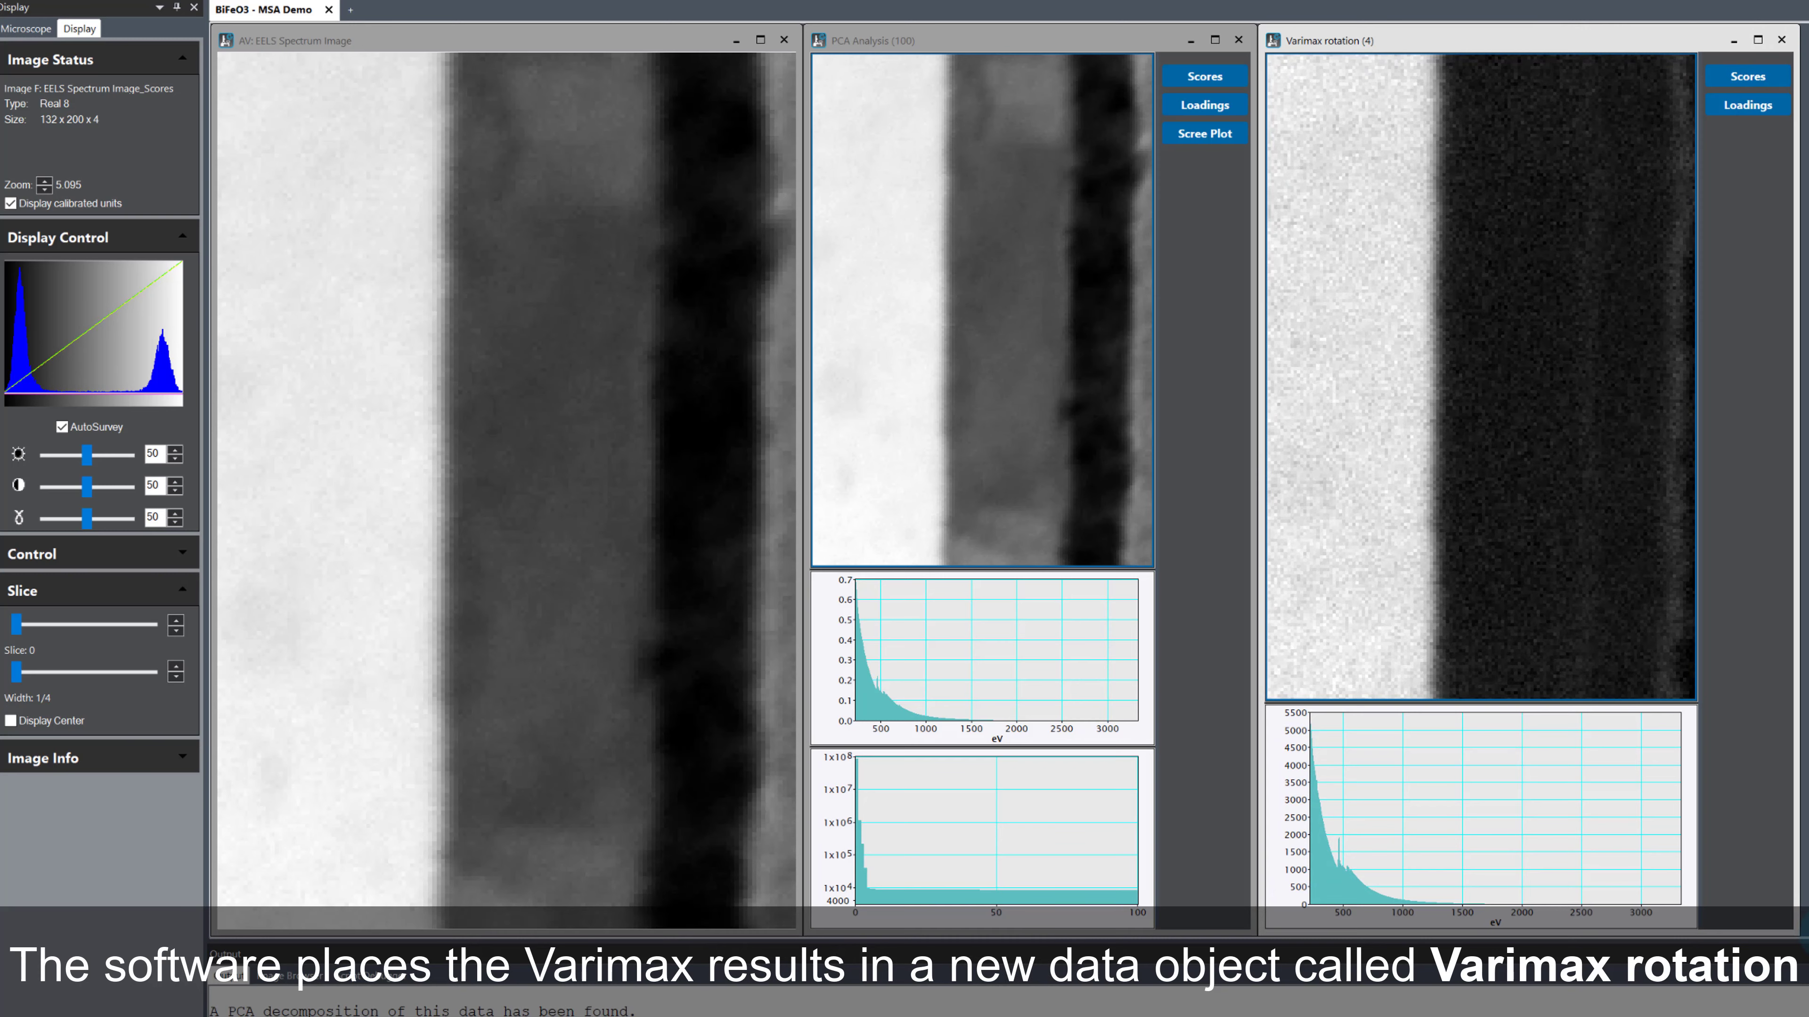
left_click(175, 630)
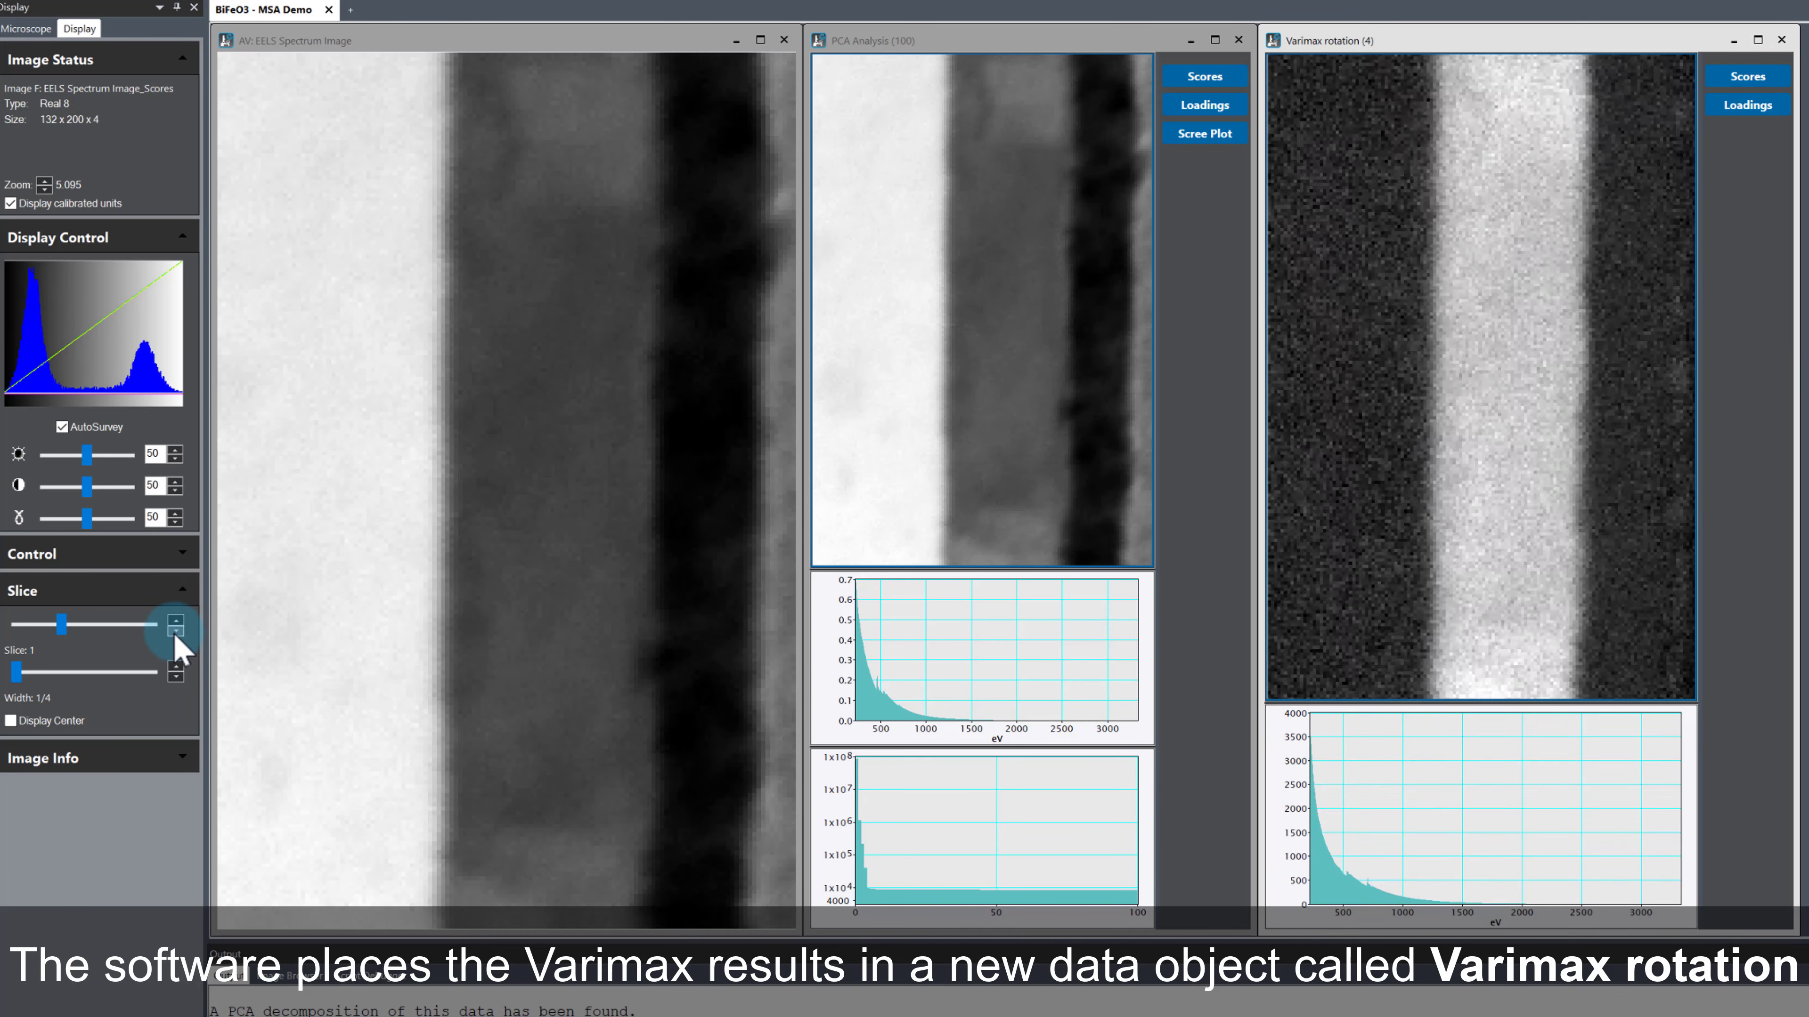
left_click(176, 632)
left_click(175, 620)
Hide the scree plot in the PCA Analysis window and enlarge the loadings plot below the scores image.
left_click(1203, 134)
left_click_drag(1198, 633, 1203, 934)
left_click(1201, 105)
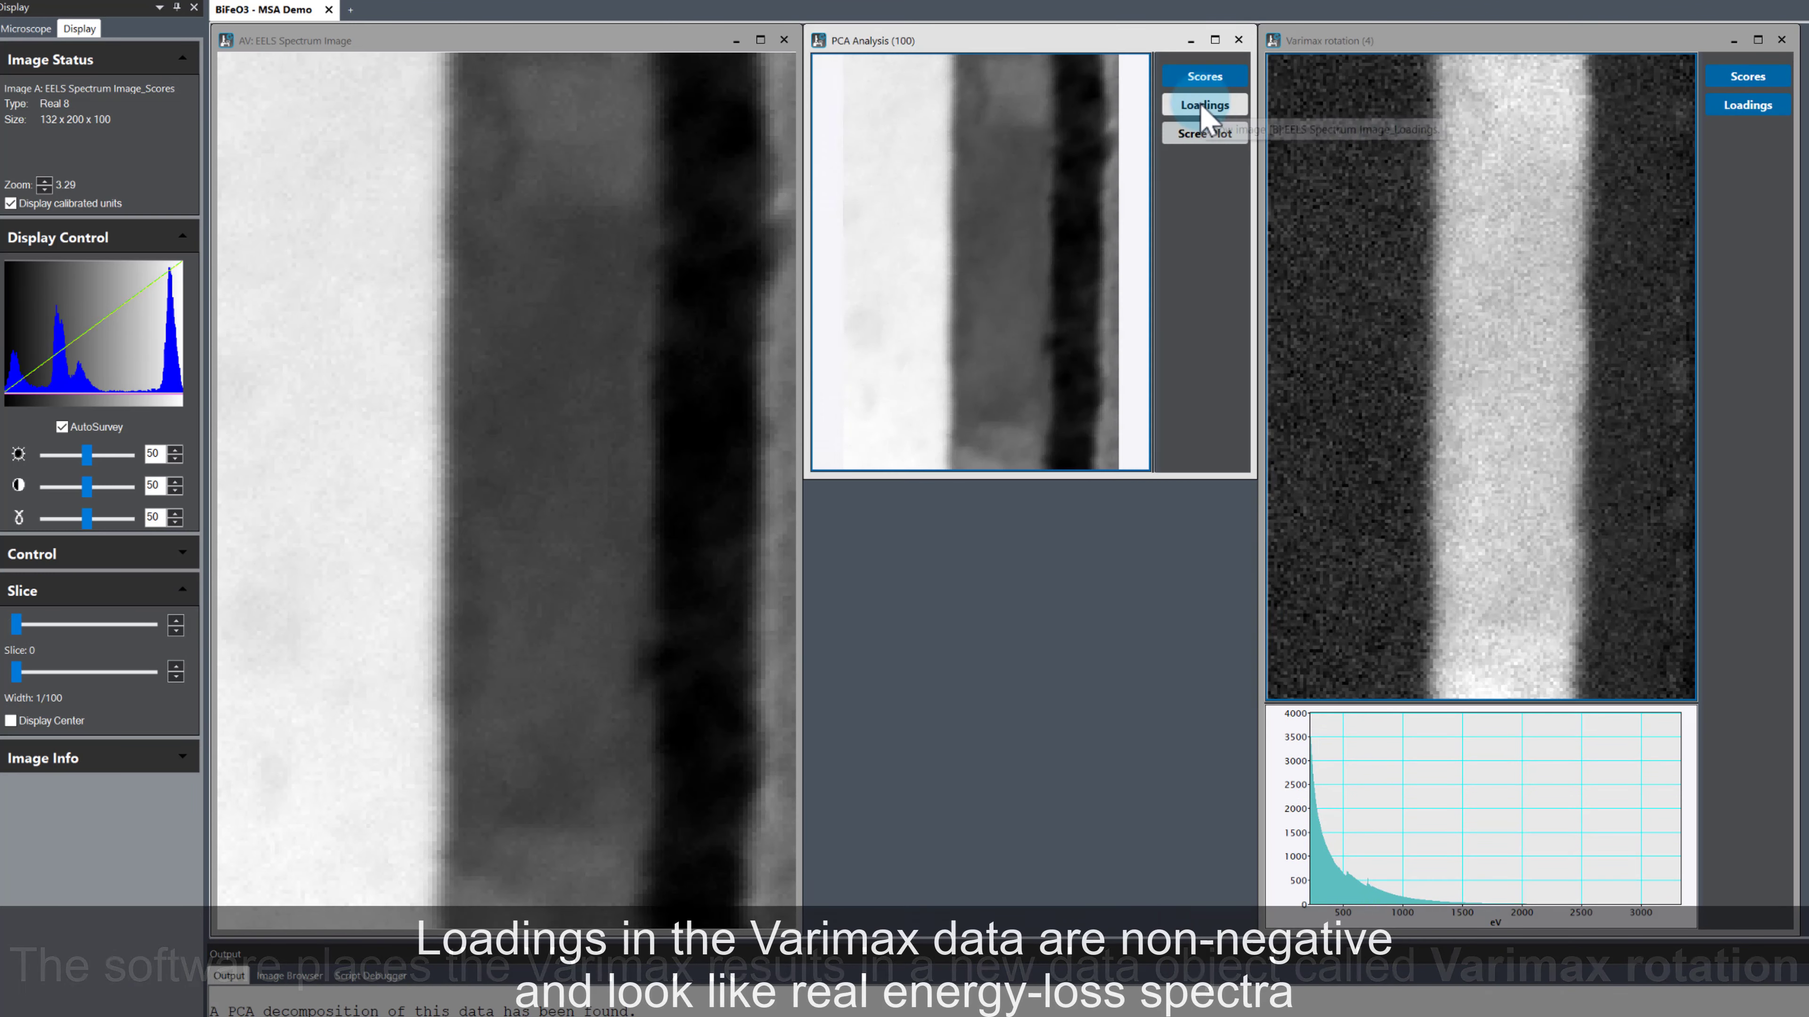
left_click(1201, 106)
Compare the PCA loadings with the Varimax loadings by advancing the component slice in each window.
left_click(176, 620)
left_click(982, 741)
left_click(1492, 817)
left_click(174, 485)
Browse further principal components in the PCA Analysis window and return to slice 2.
left_click(986, 356)
left_click(174, 620)
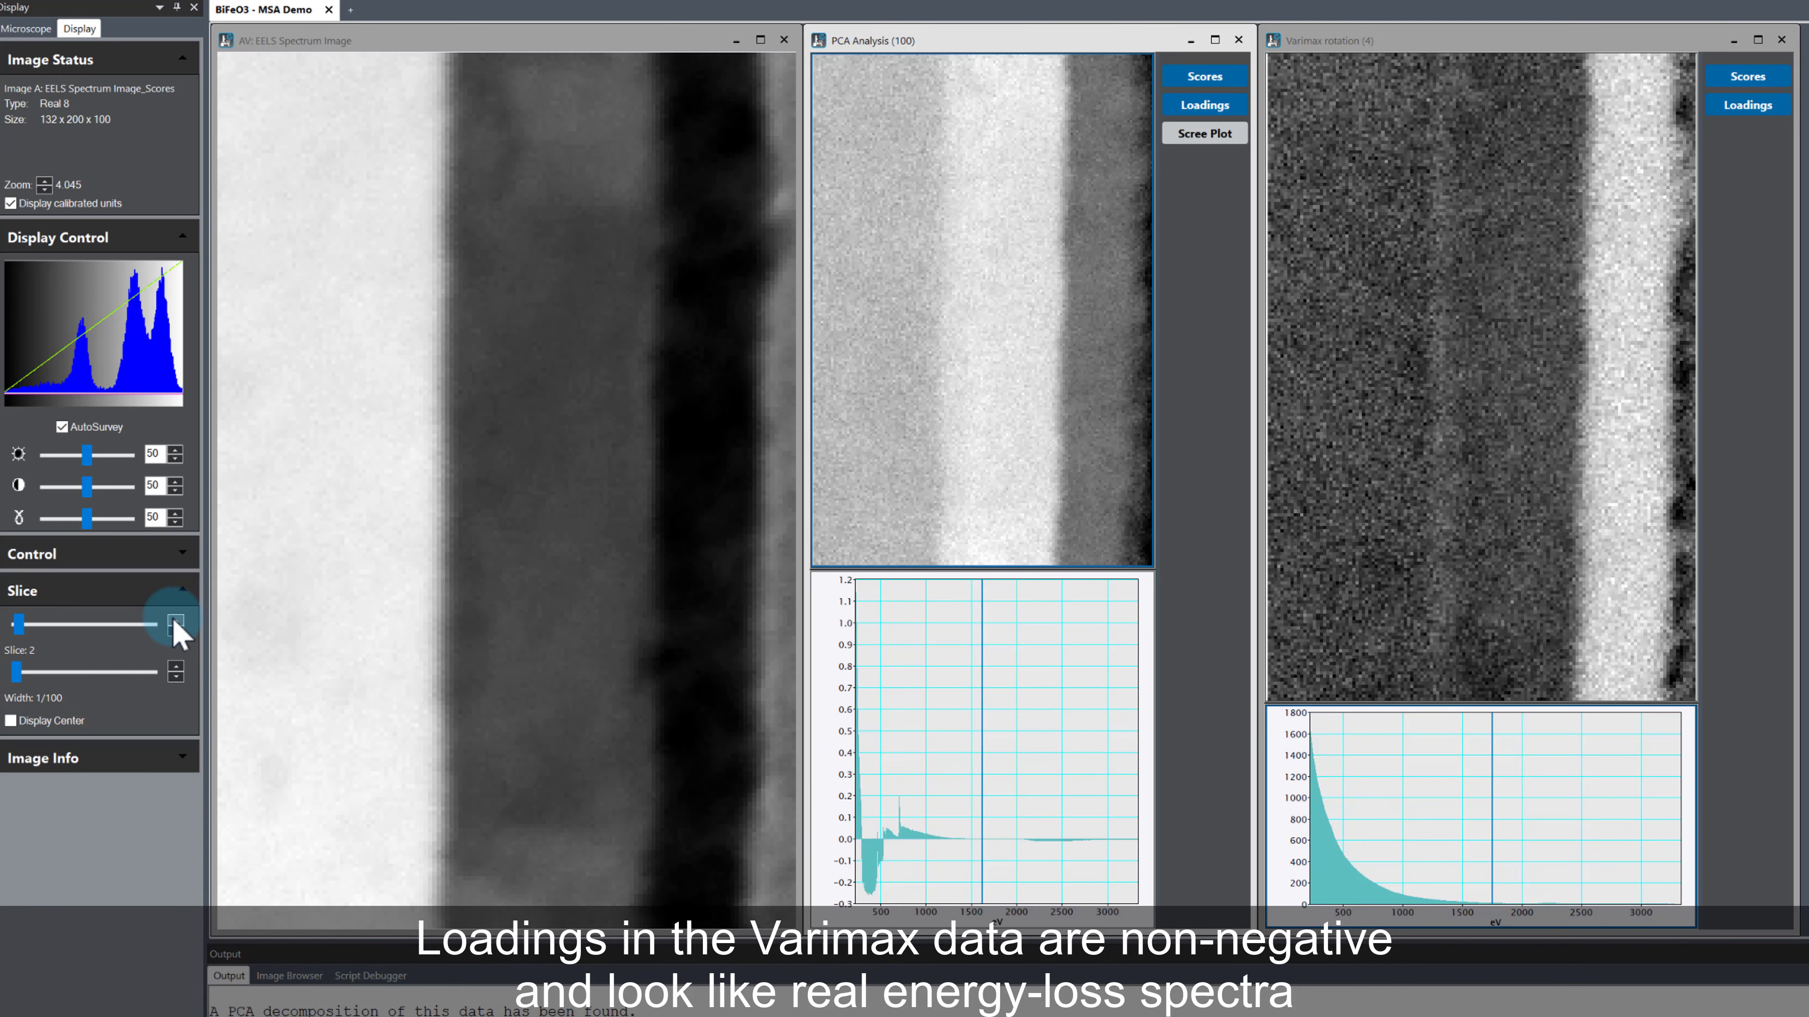
left_click(174, 620)
left_click(174, 620)
left_click(175, 620)
left_click(175, 632)
left_click(175, 632)
left_click(176, 632)
Examine the remaining Varimax loadings up to slice 3 and go back to the first component.
left_click(1317, 822)
left_click(175, 487)
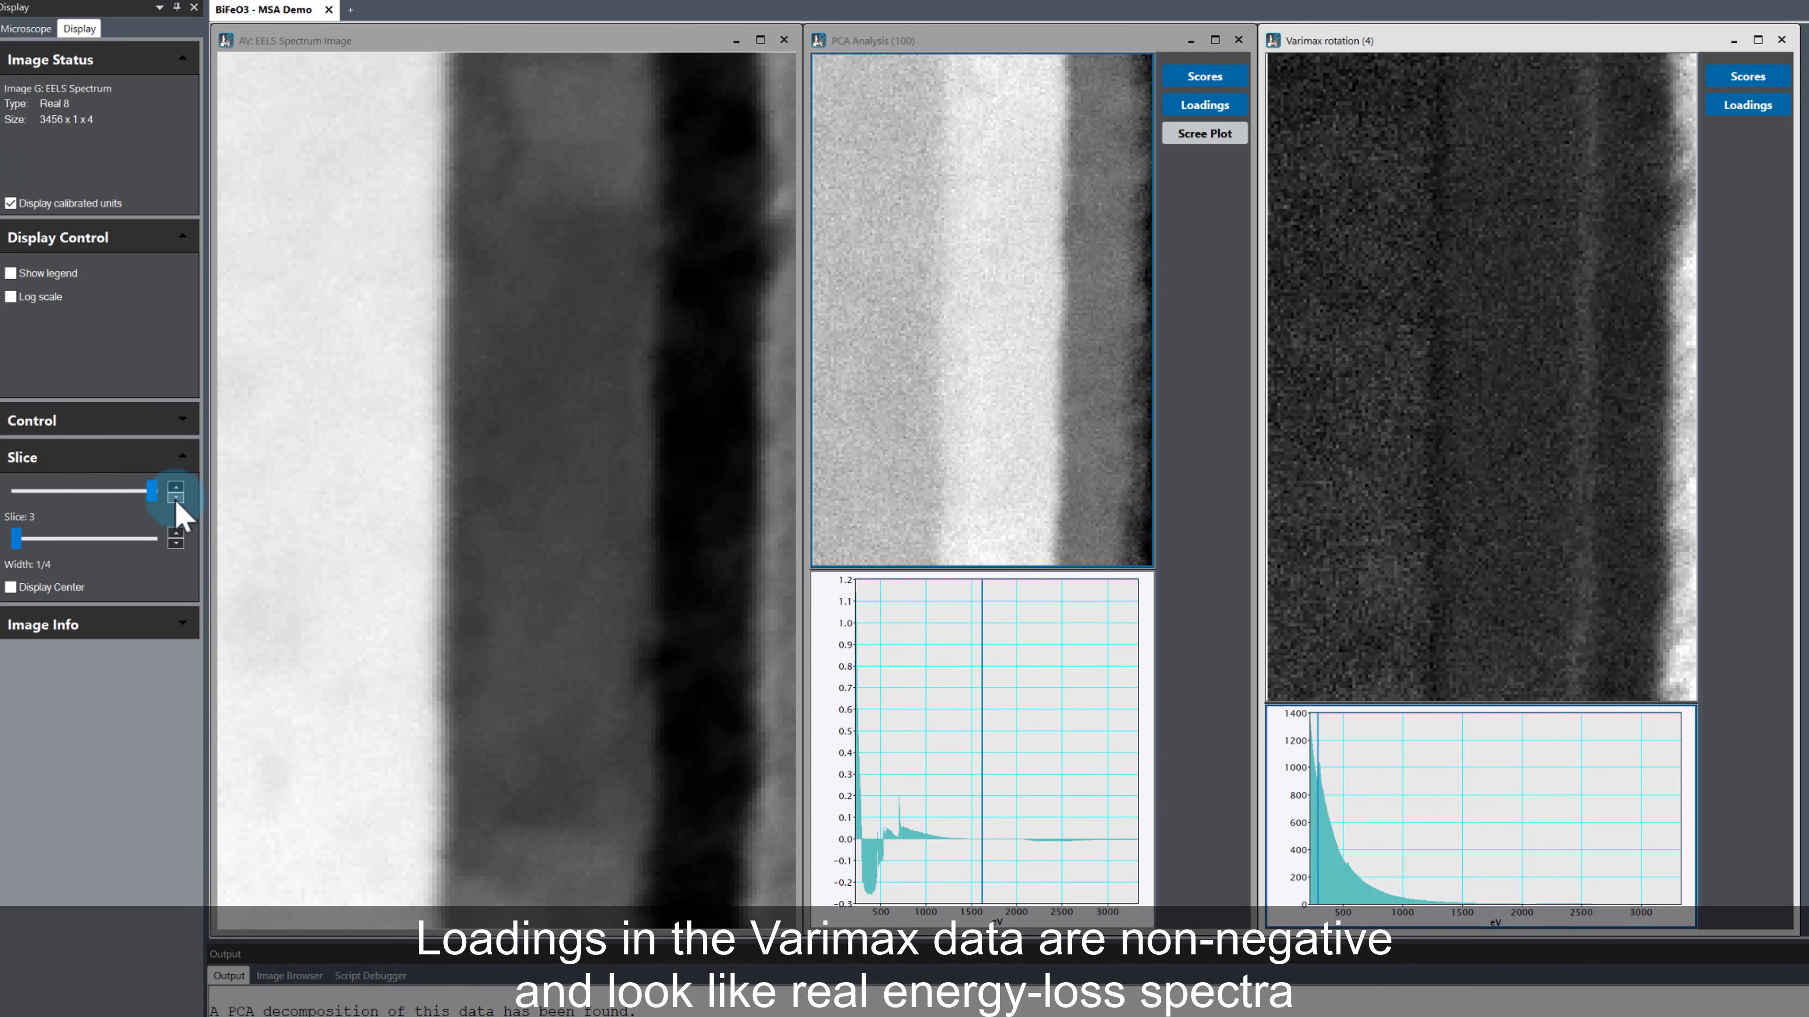
left_click(176, 497)
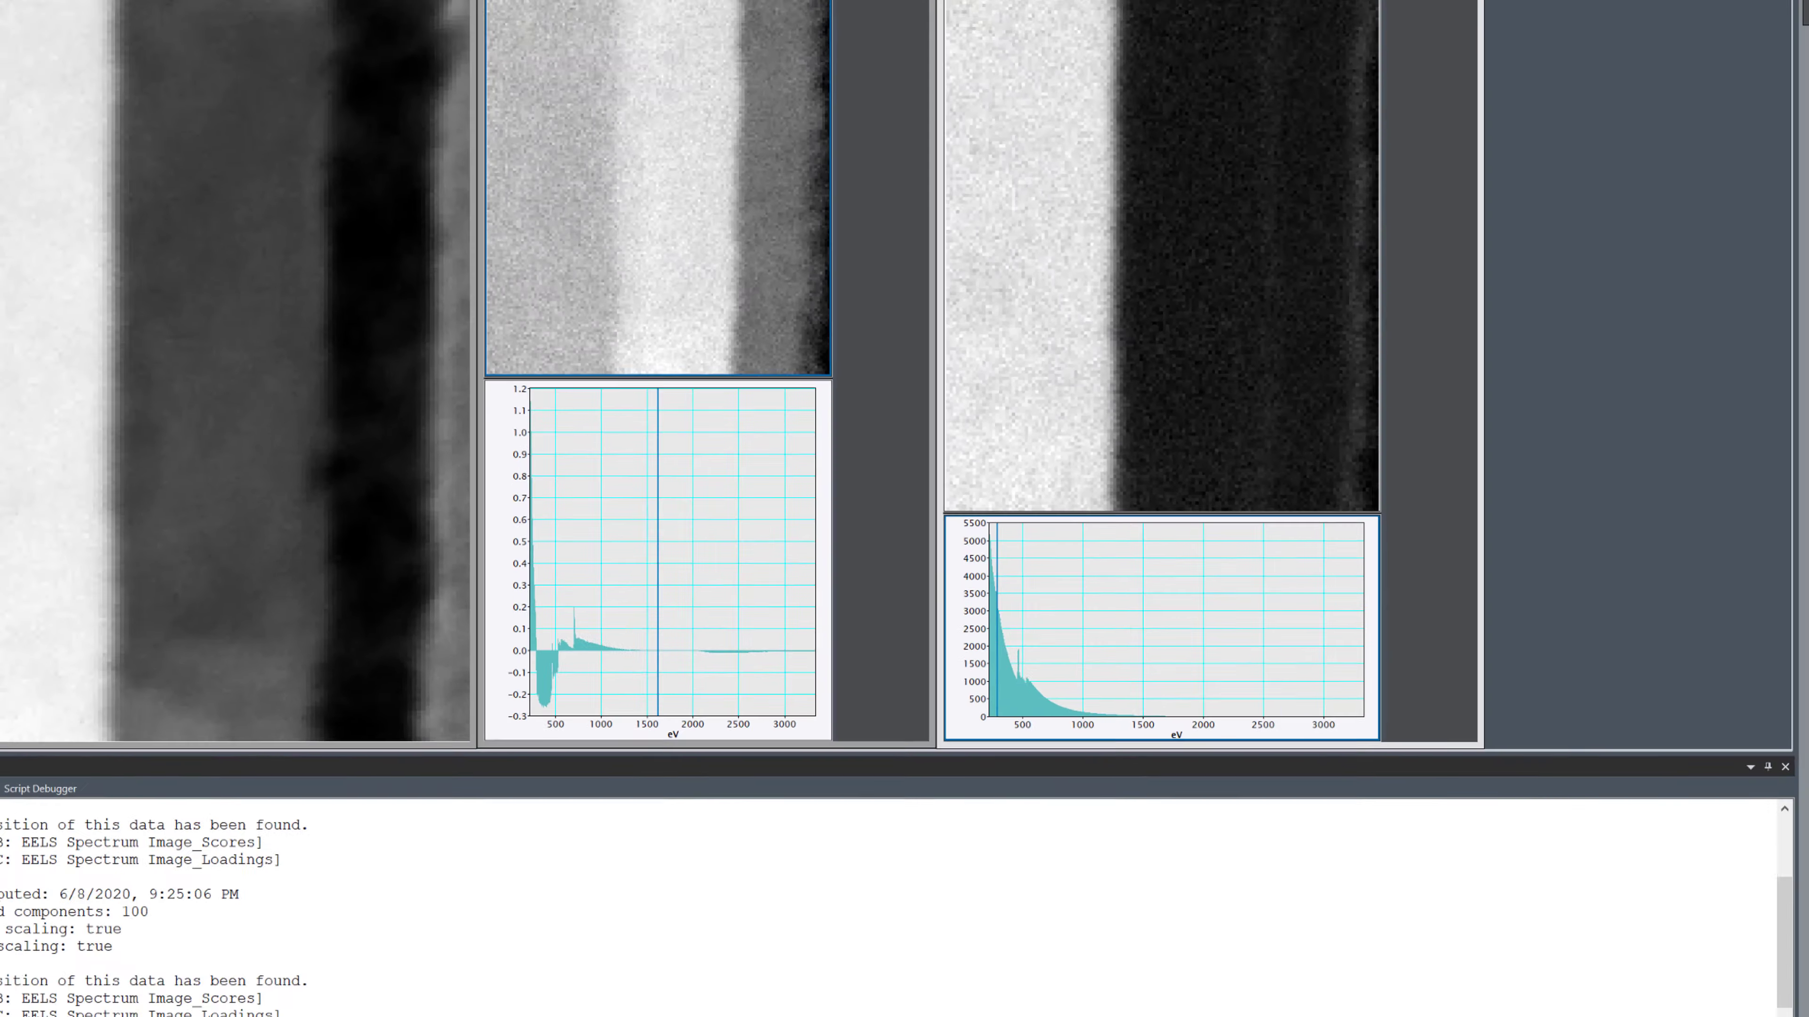
Select the PCA Analysis and Varimax rotation windows together and minimize both.
left_click(881, 65)
left_click(1275, 65, "shift")
left_click(1289, 64)
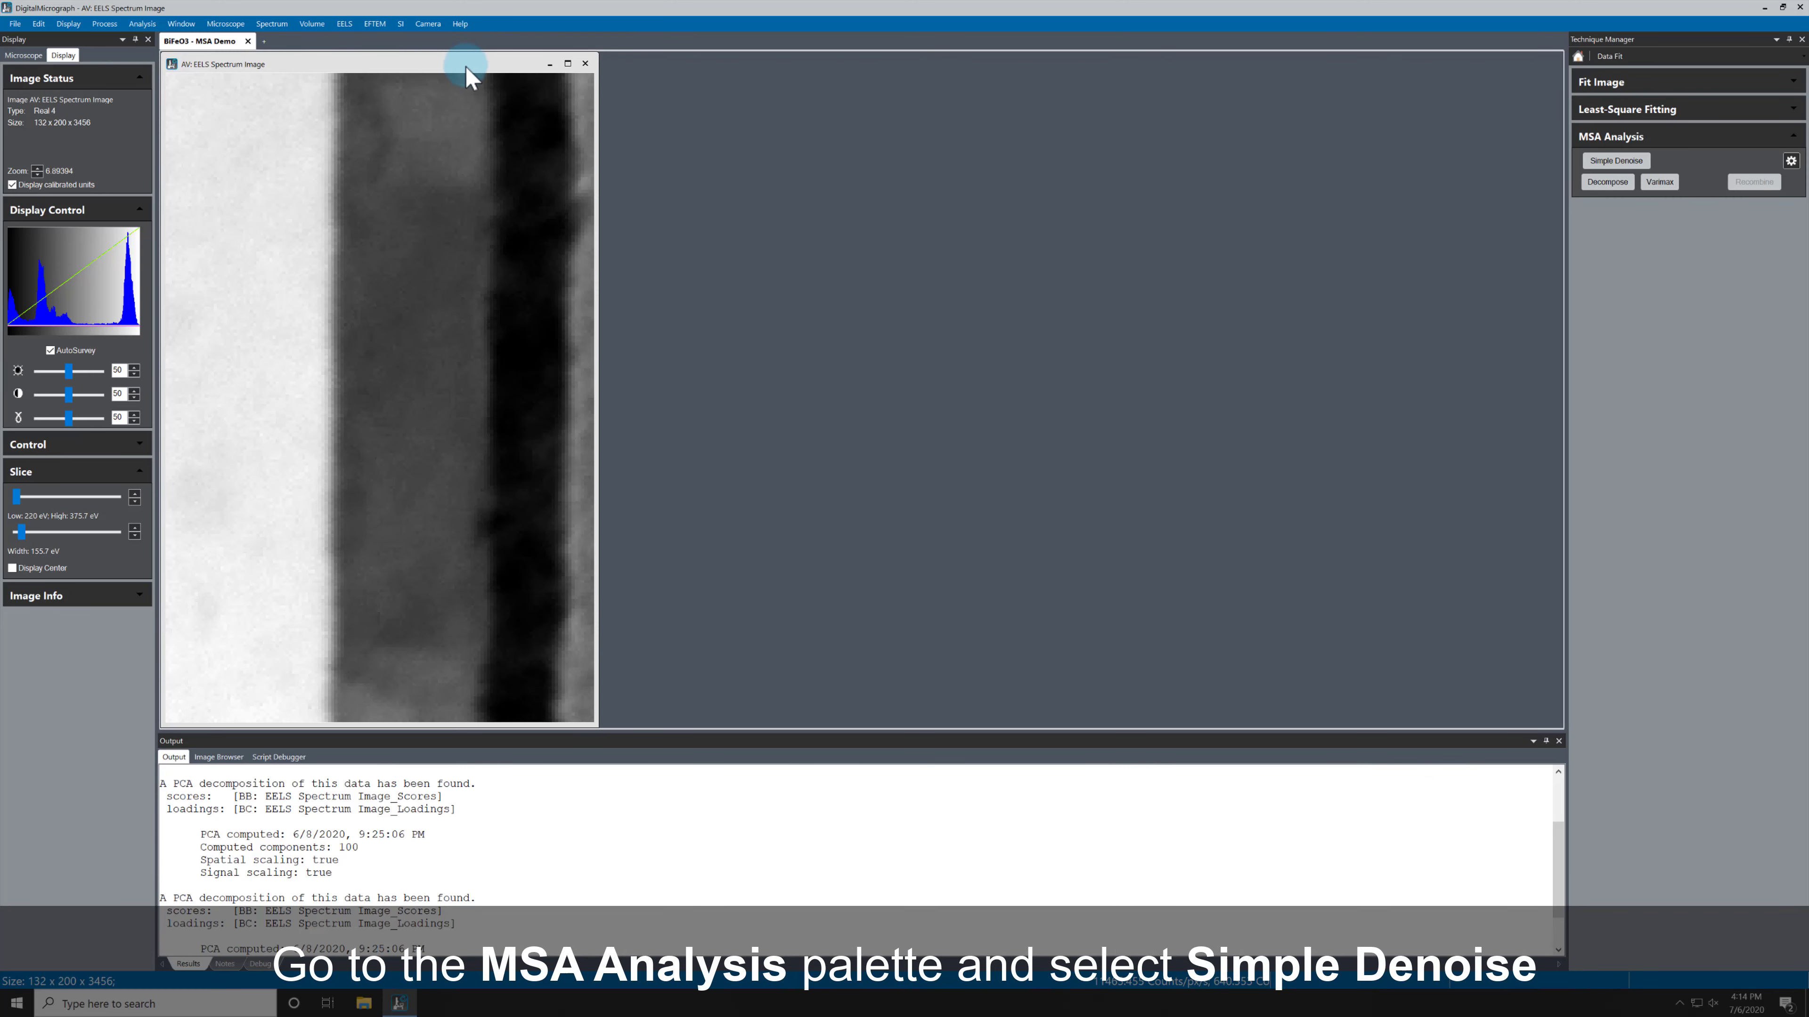
Run Simple Denoise on the EELS Spectrum Image, using 4 principal components for the reconstruction.
left_click(1613, 161)
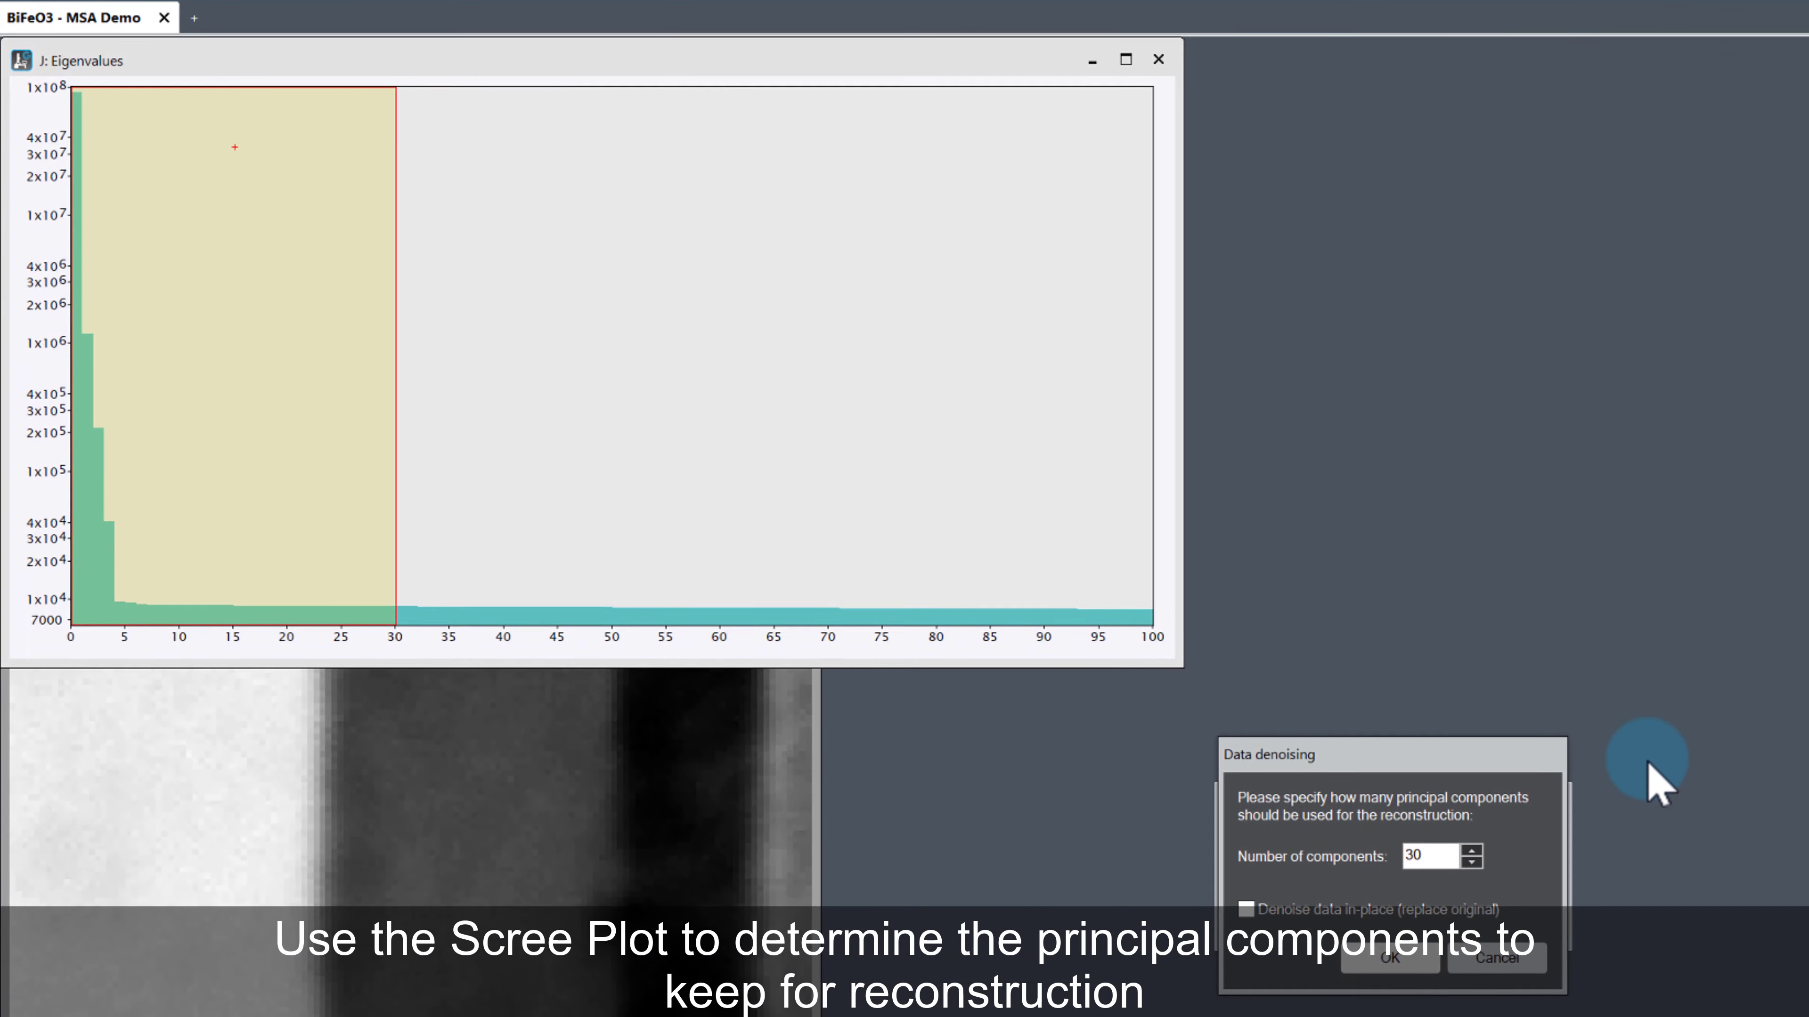
left_click(1472, 863)
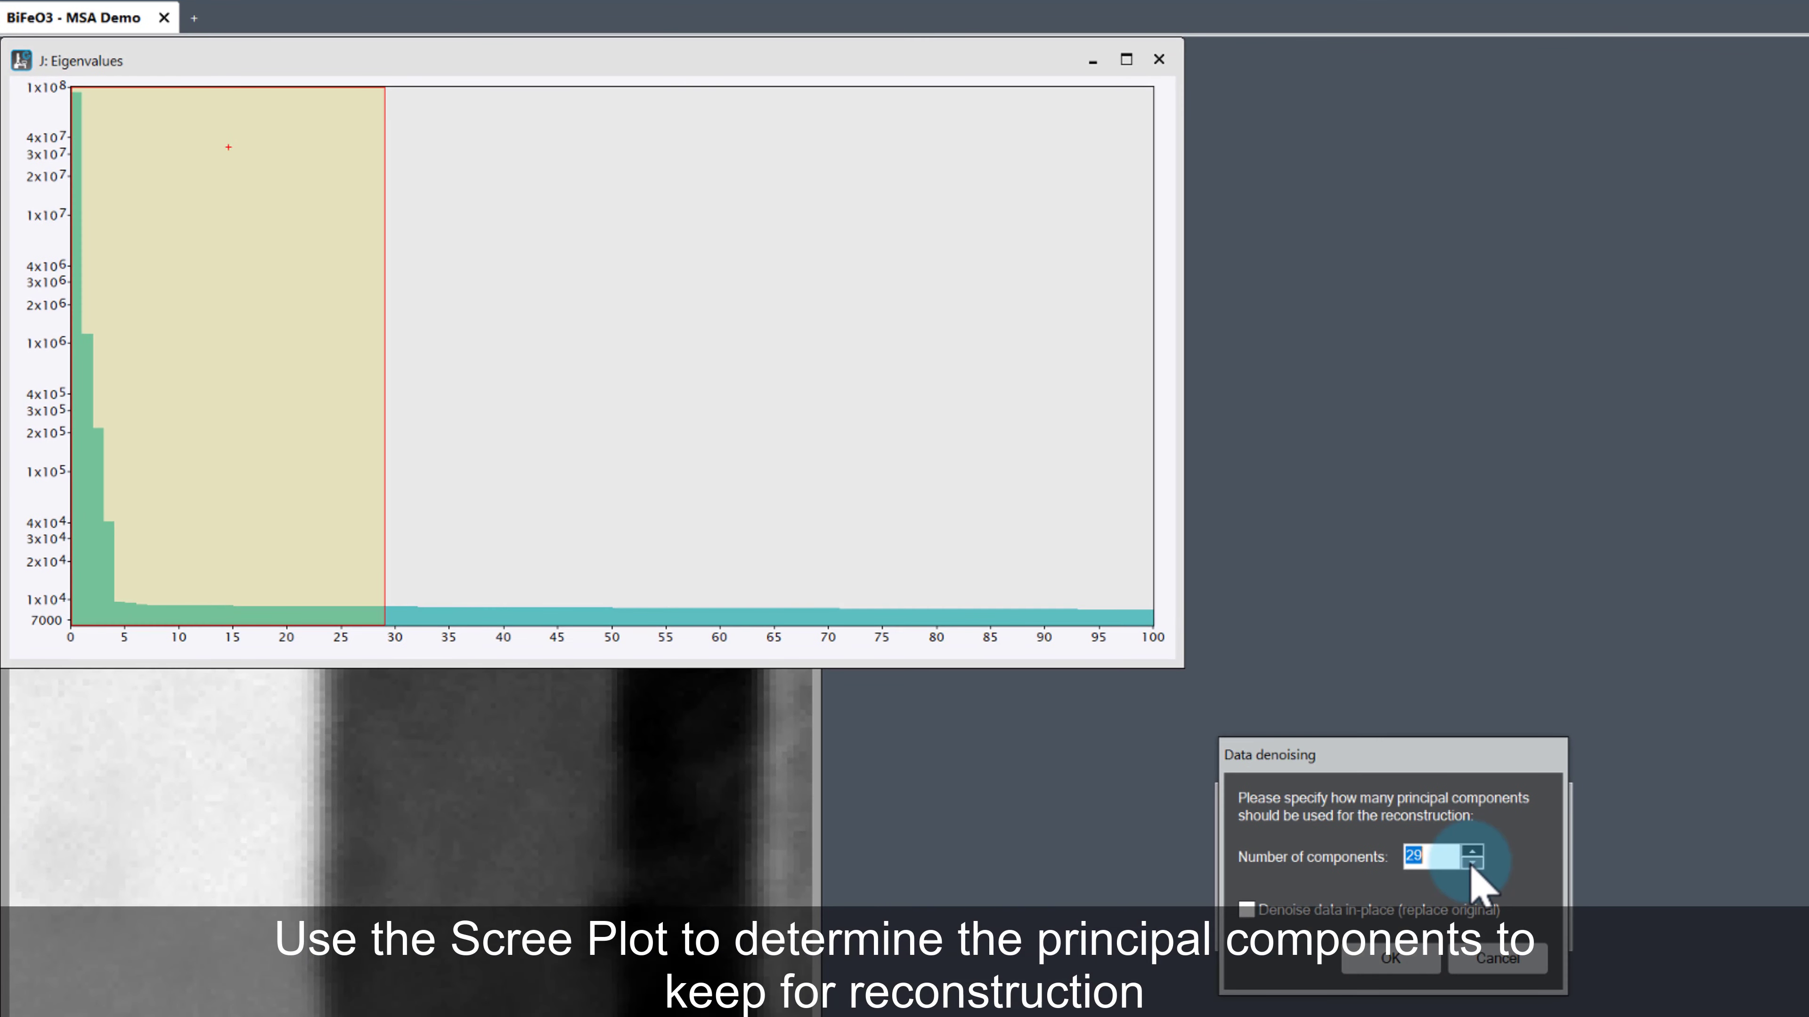
left_click(1472, 863)
left_click(1472, 863)
left_click(1471, 864)
left_click(1472, 864)
left_click(1472, 864)
left_click(1472, 864)
left_click(1471, 863)
left_click(1472, 863)
left_click(1472, 863)
left_click(1472, 863)
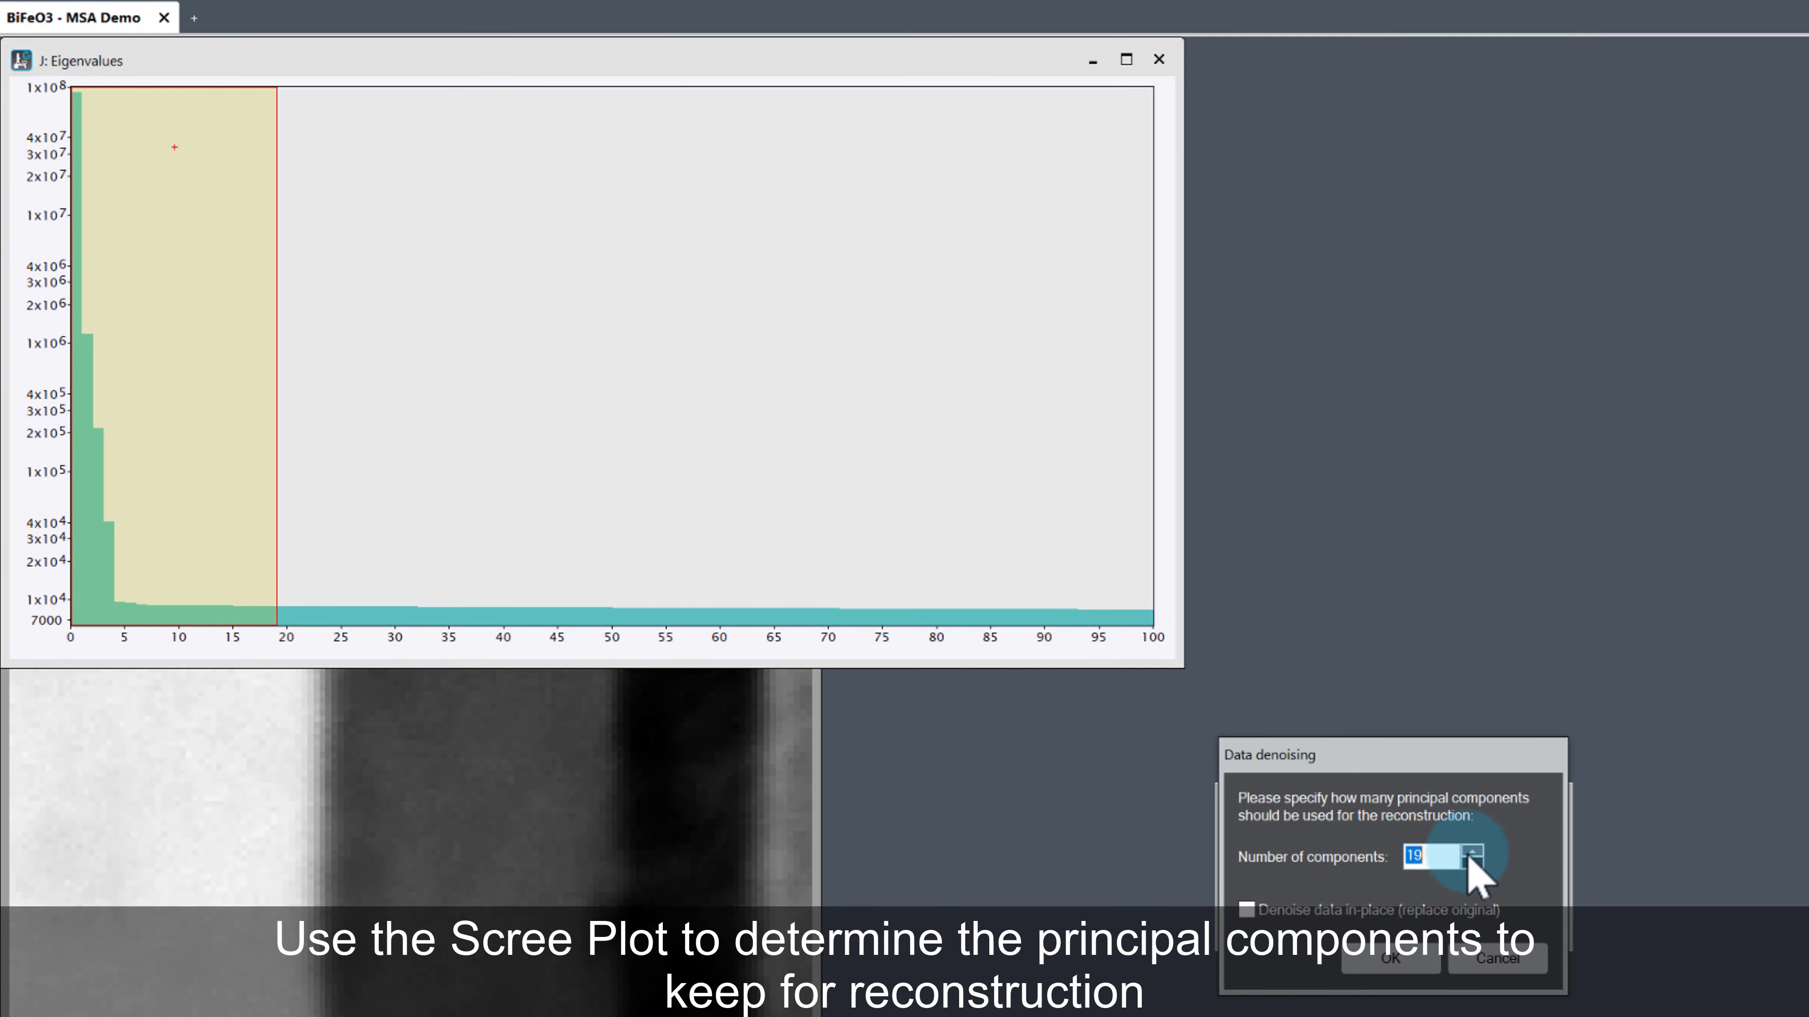
left_click_drag(1441, 767, 584, 304)
left_click(613, 403)
left_click(614, 403)
left_click(614, 403)
left_click(614, 403)
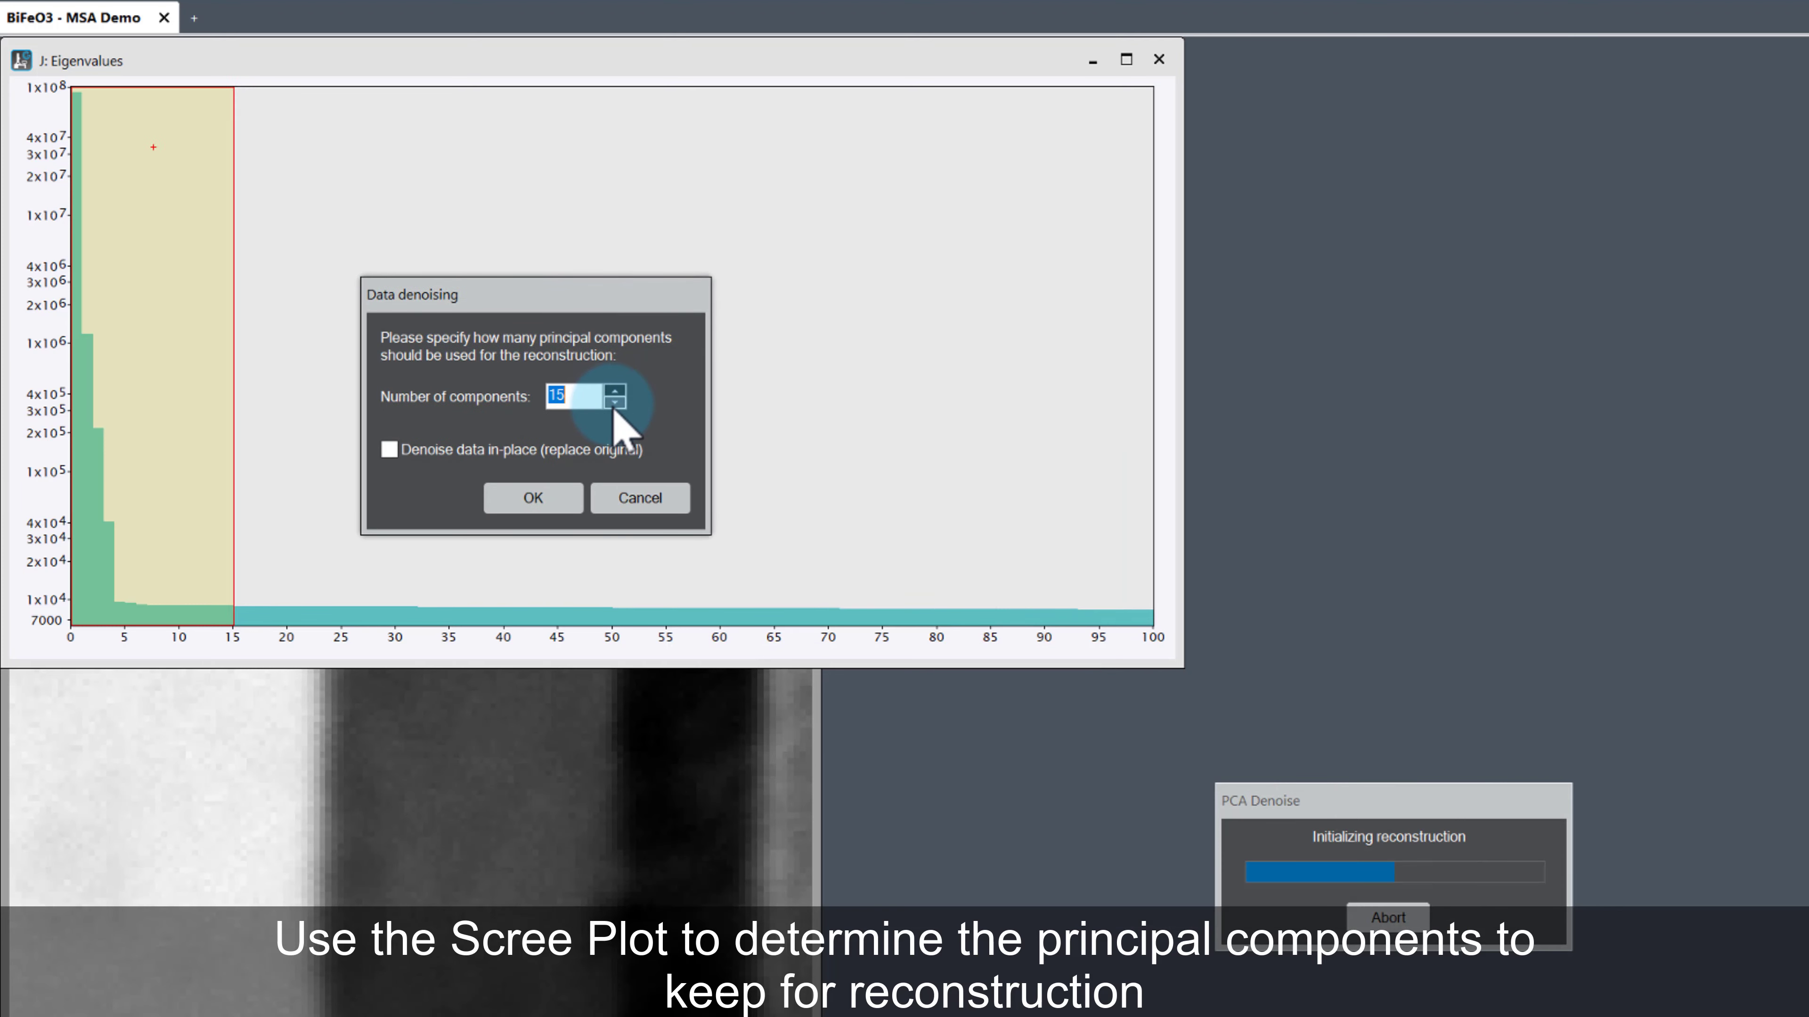
left_click(614, 403)
left_click(614, 403)
left_click(614, 404)
left_click(614, 404)
left_click(613, 403)
left_click(614, 403)
left_click(614, 403)
left_click(614, 403)
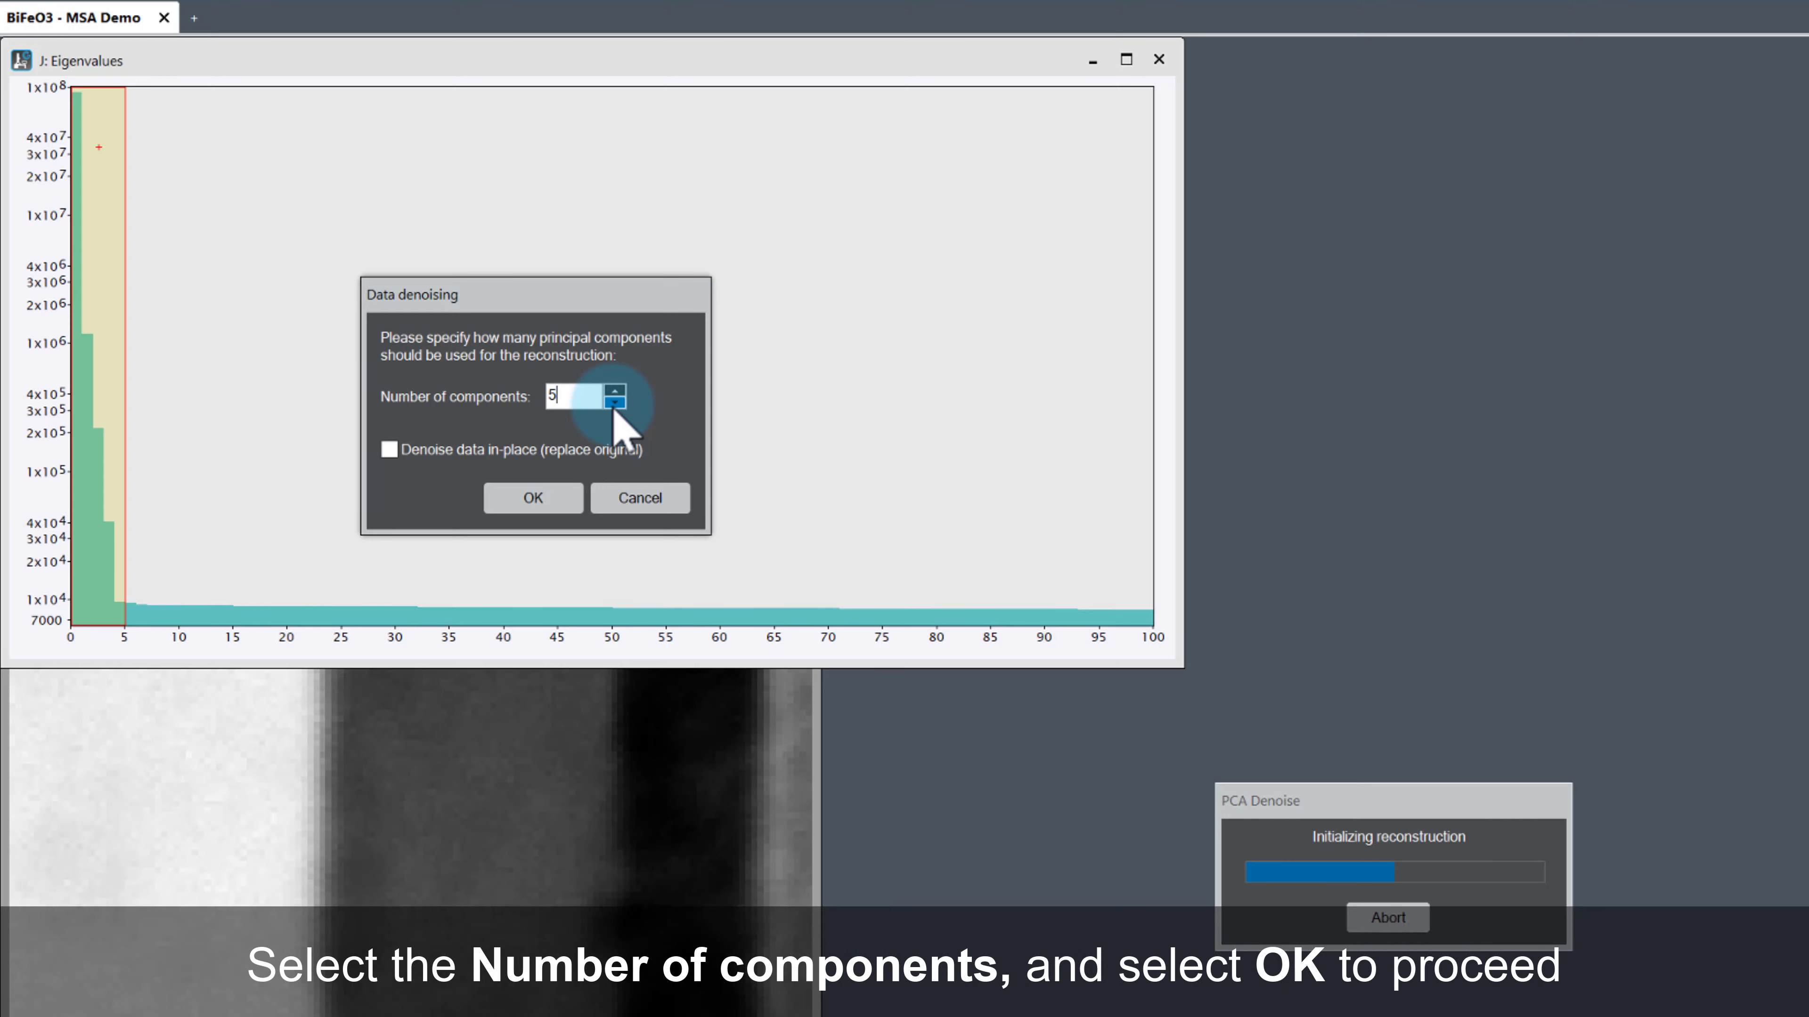
left_click(614, 403)
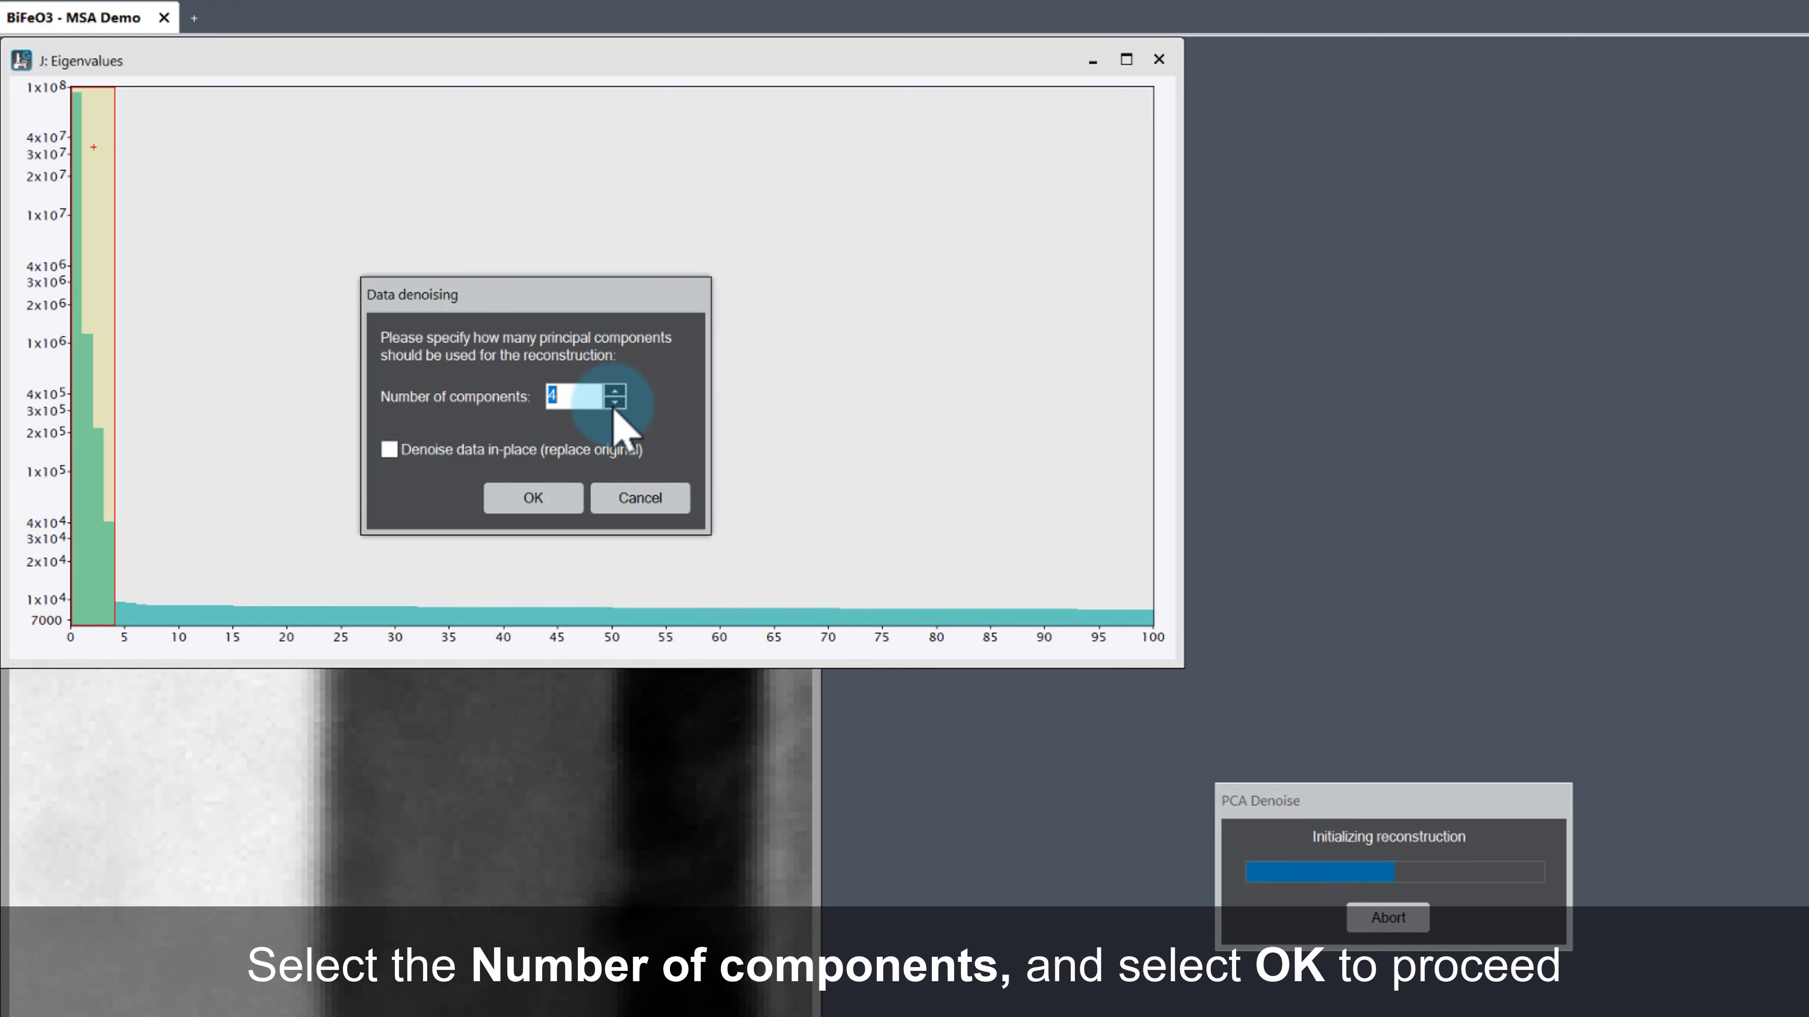
left_click(532, 498)
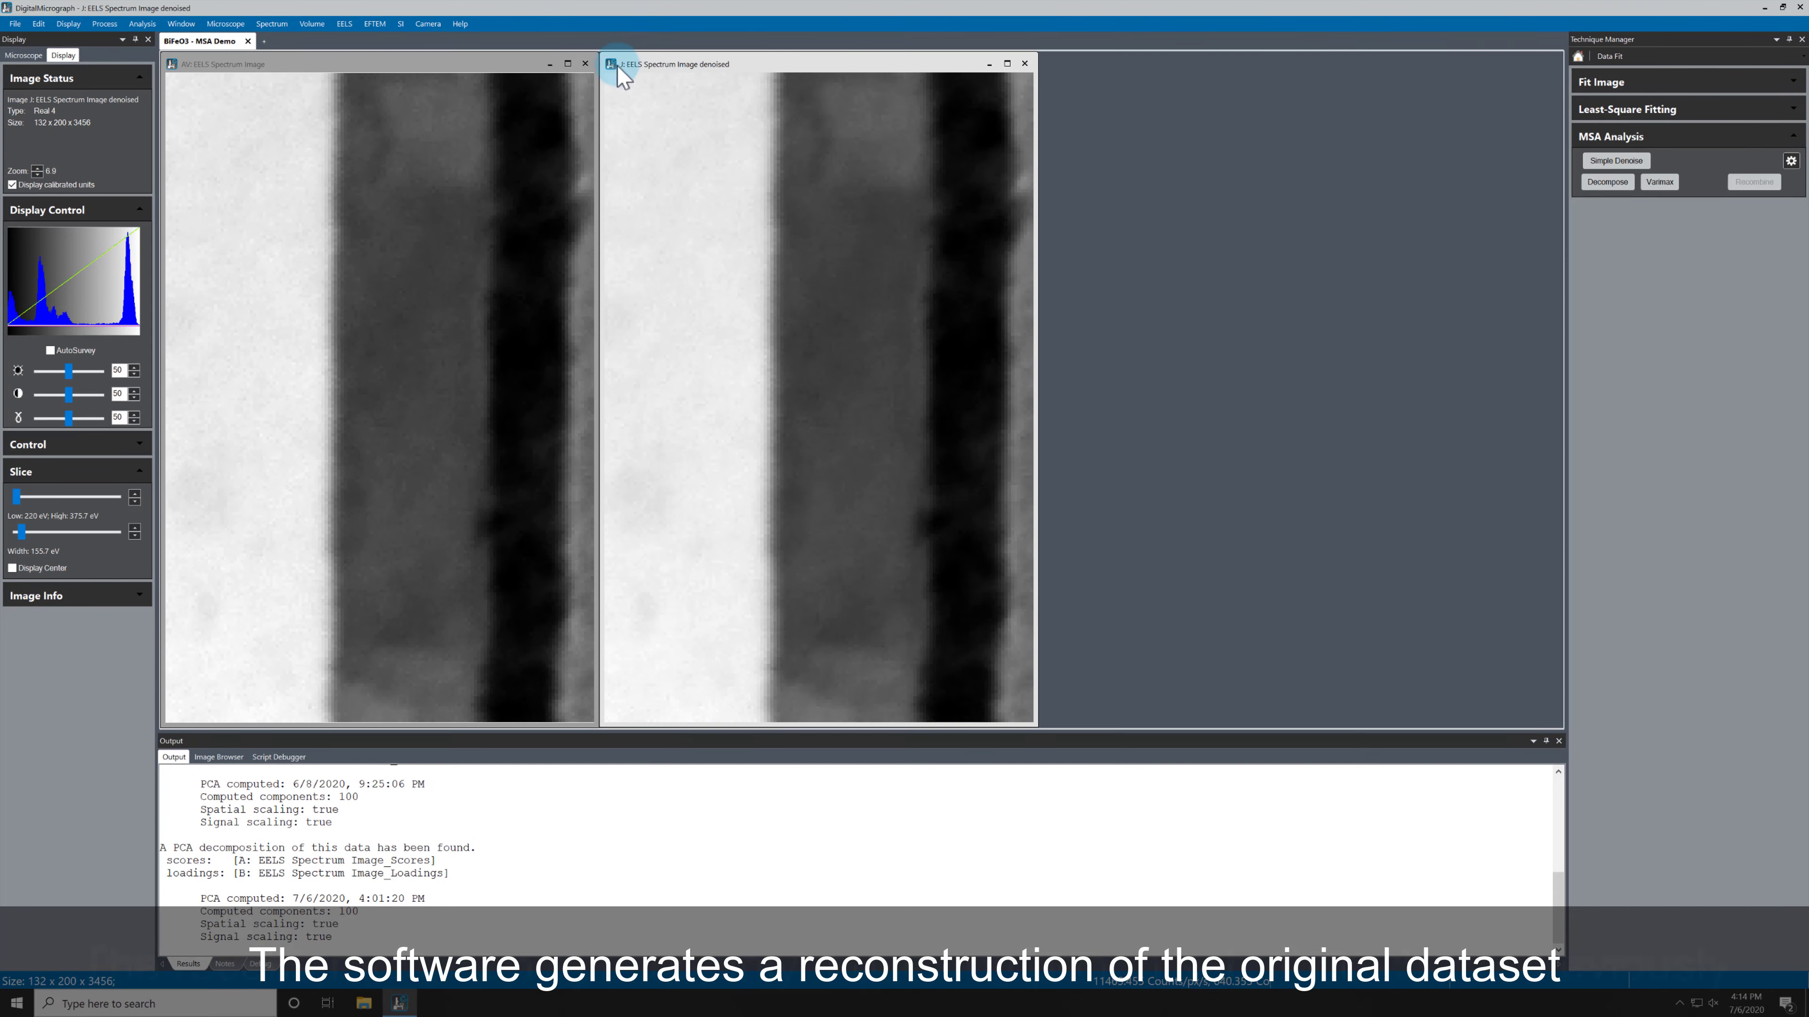
Place a spectrum picker on the original EELS Spectrum Image and mirror it onto the denoised image, within the bright layer.
left_click(368, 71)
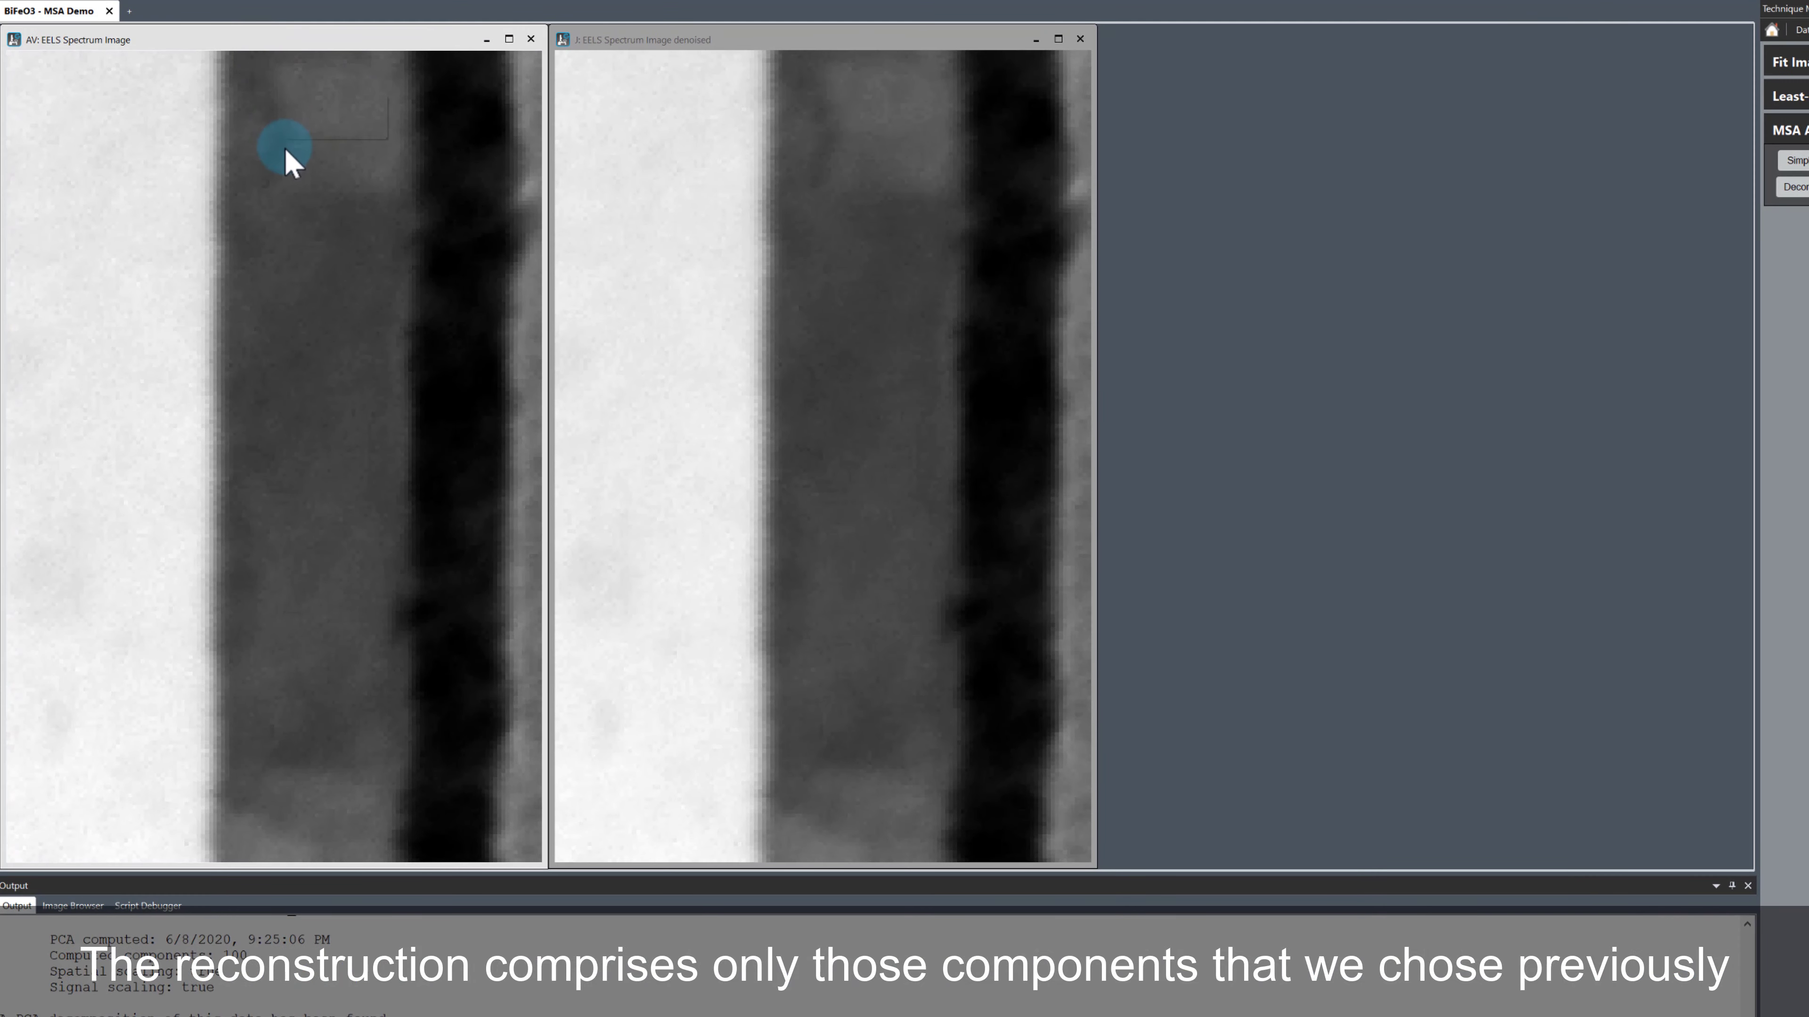
right_click(284, 146)
left_click(302, 112)
left_click(285, 311)
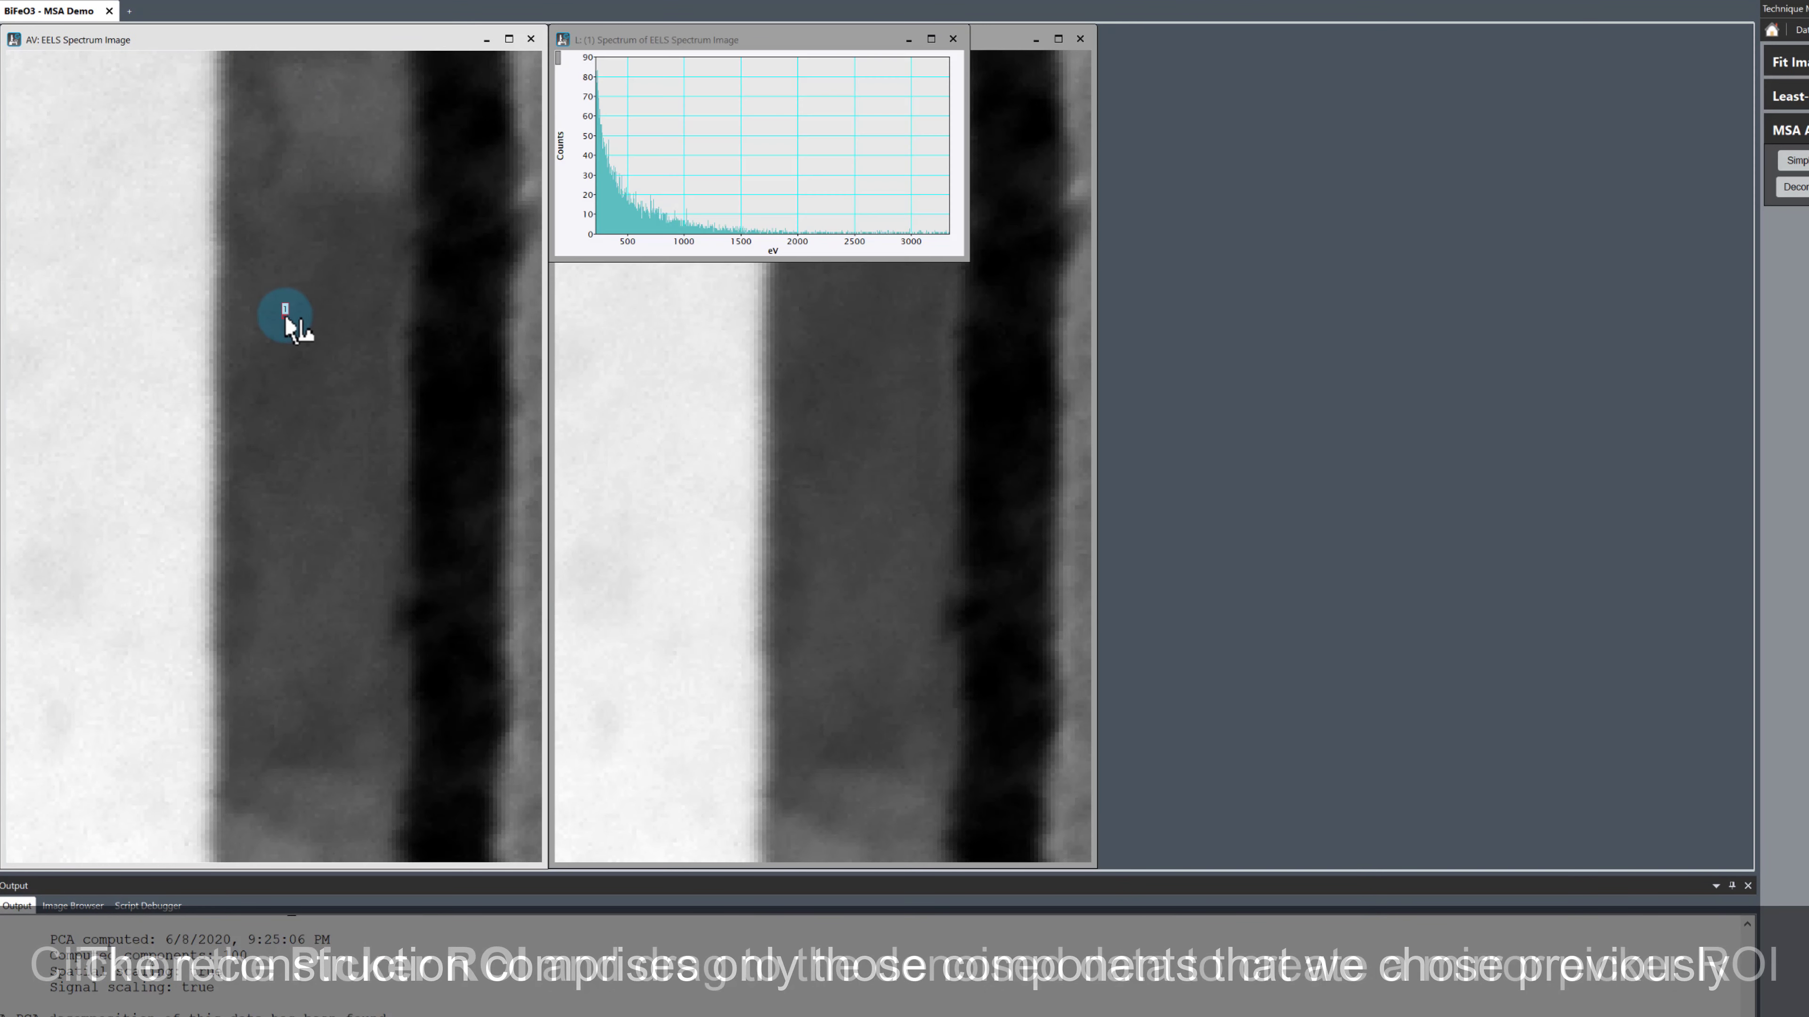
left_click_drag(285, 311, 626, 372)
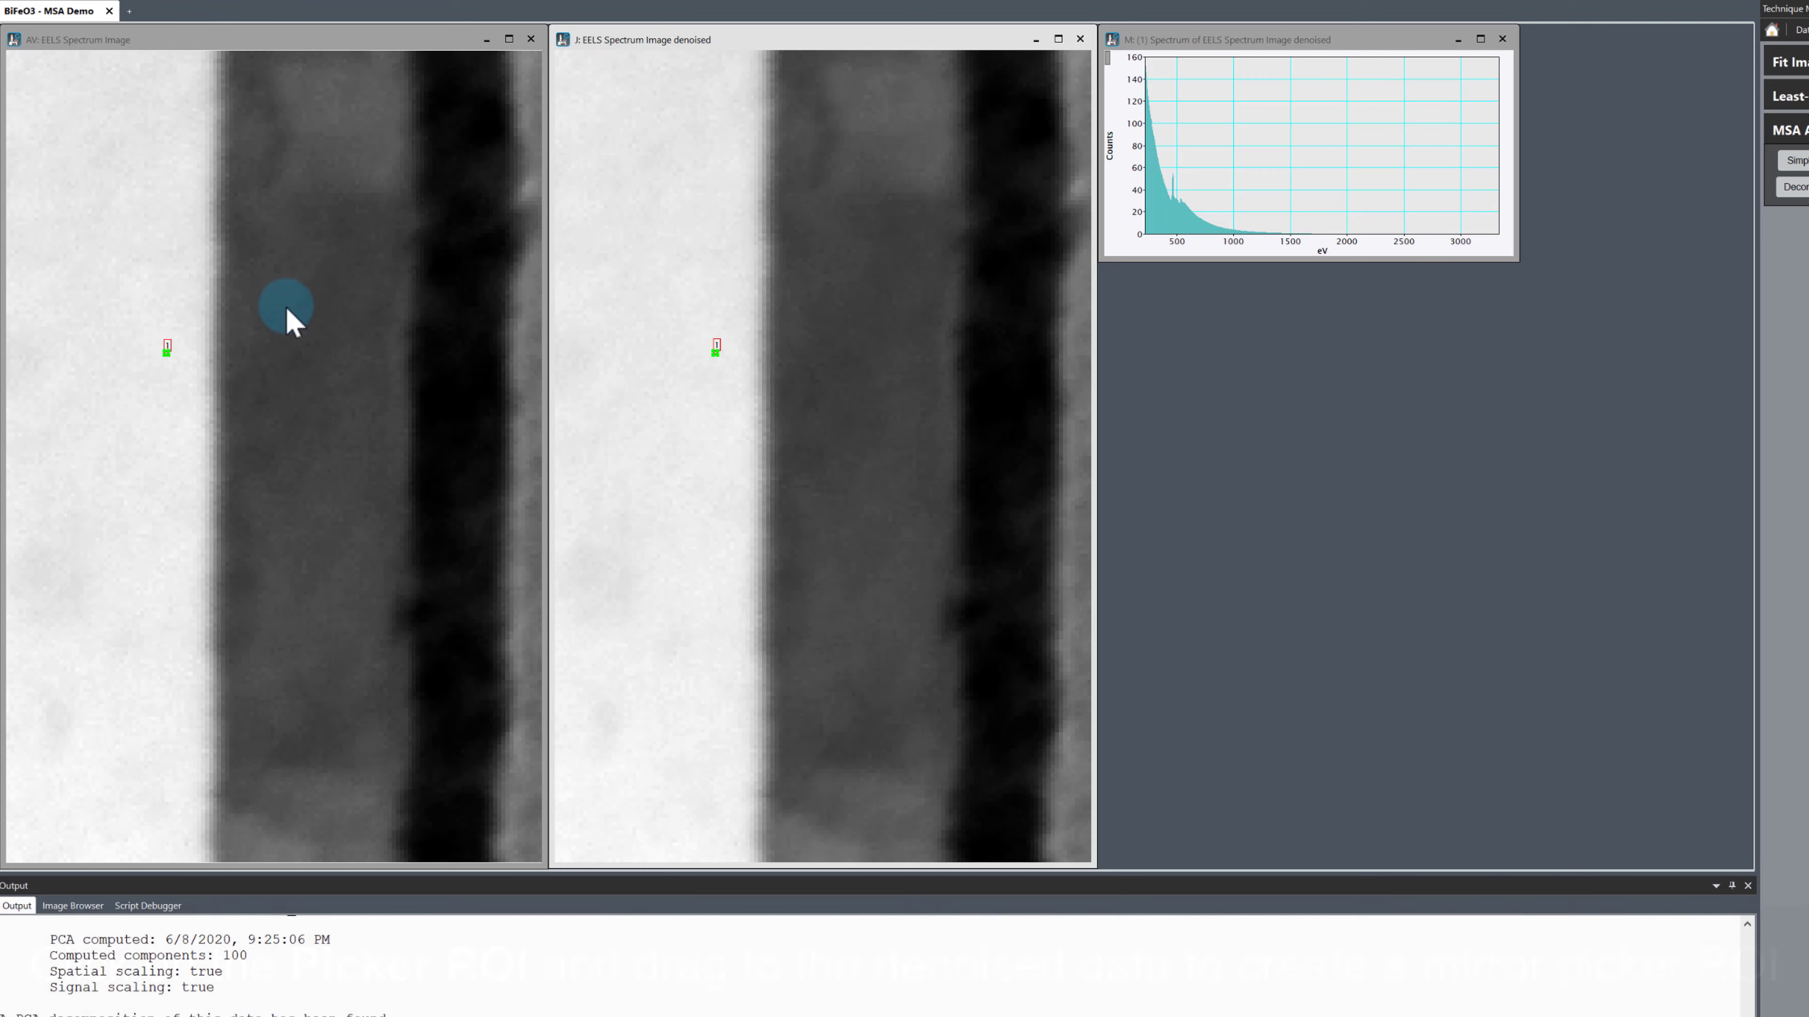
mouse_move(714, 349)
left_mouse_down()
mouse_move(705, 333)
mouse_move(703, 359)
left_mouse_up()
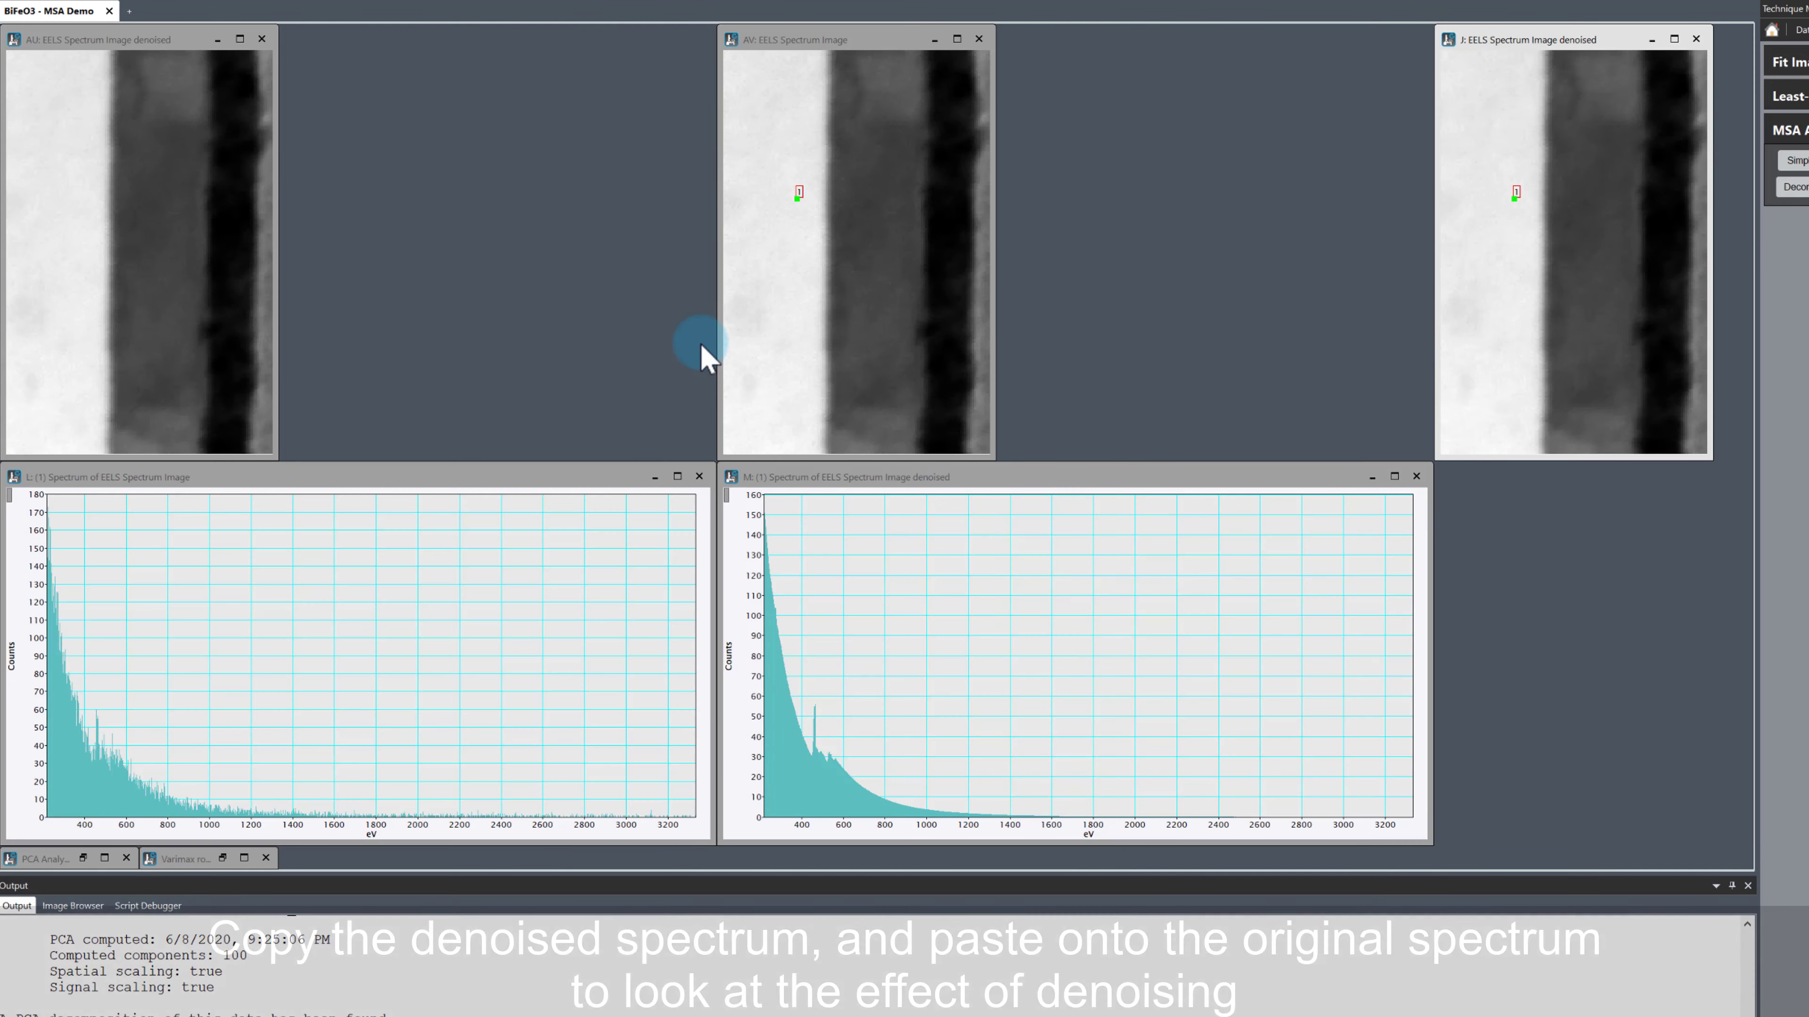
Minimize the newly denoised image and arrange the original image beside its picker spectrum, with the denoised spectrum directly below that spectrum.
left_click_drag(847, 40, 417, 14)
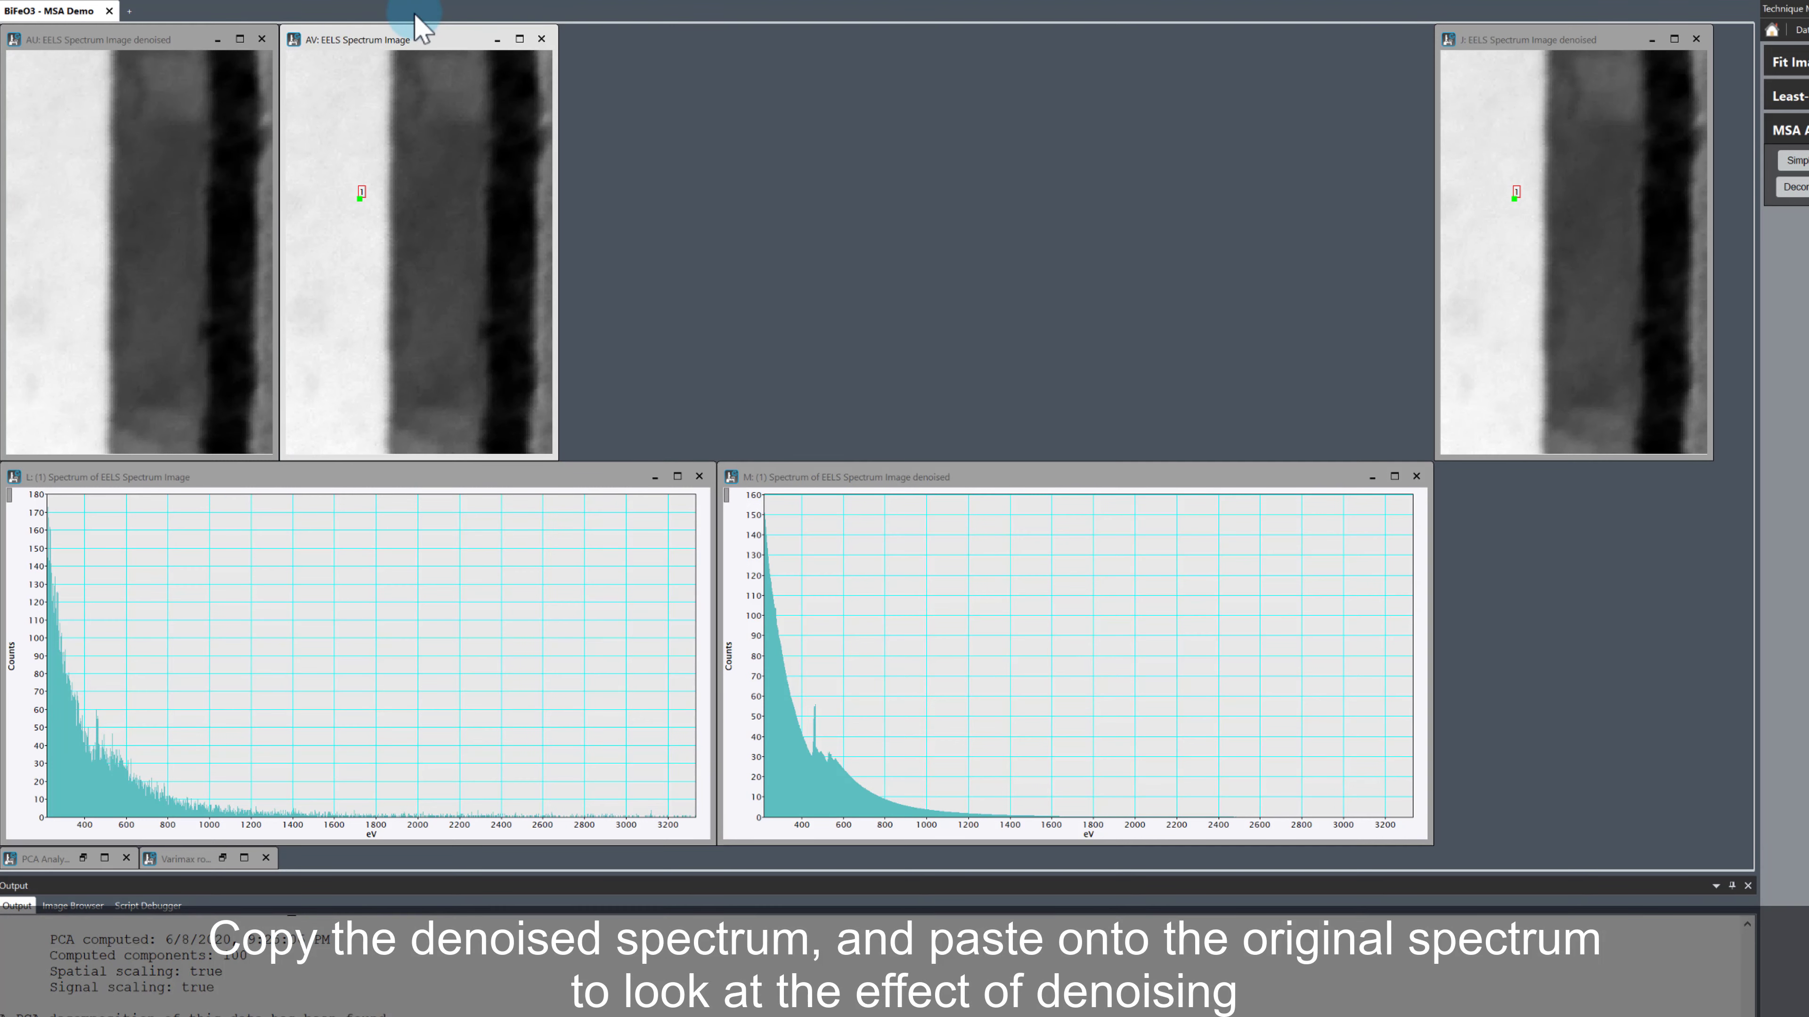
left_click_drag(210, 474, 730, 10)
left_click(1652, 39)
left_click(994, 487)
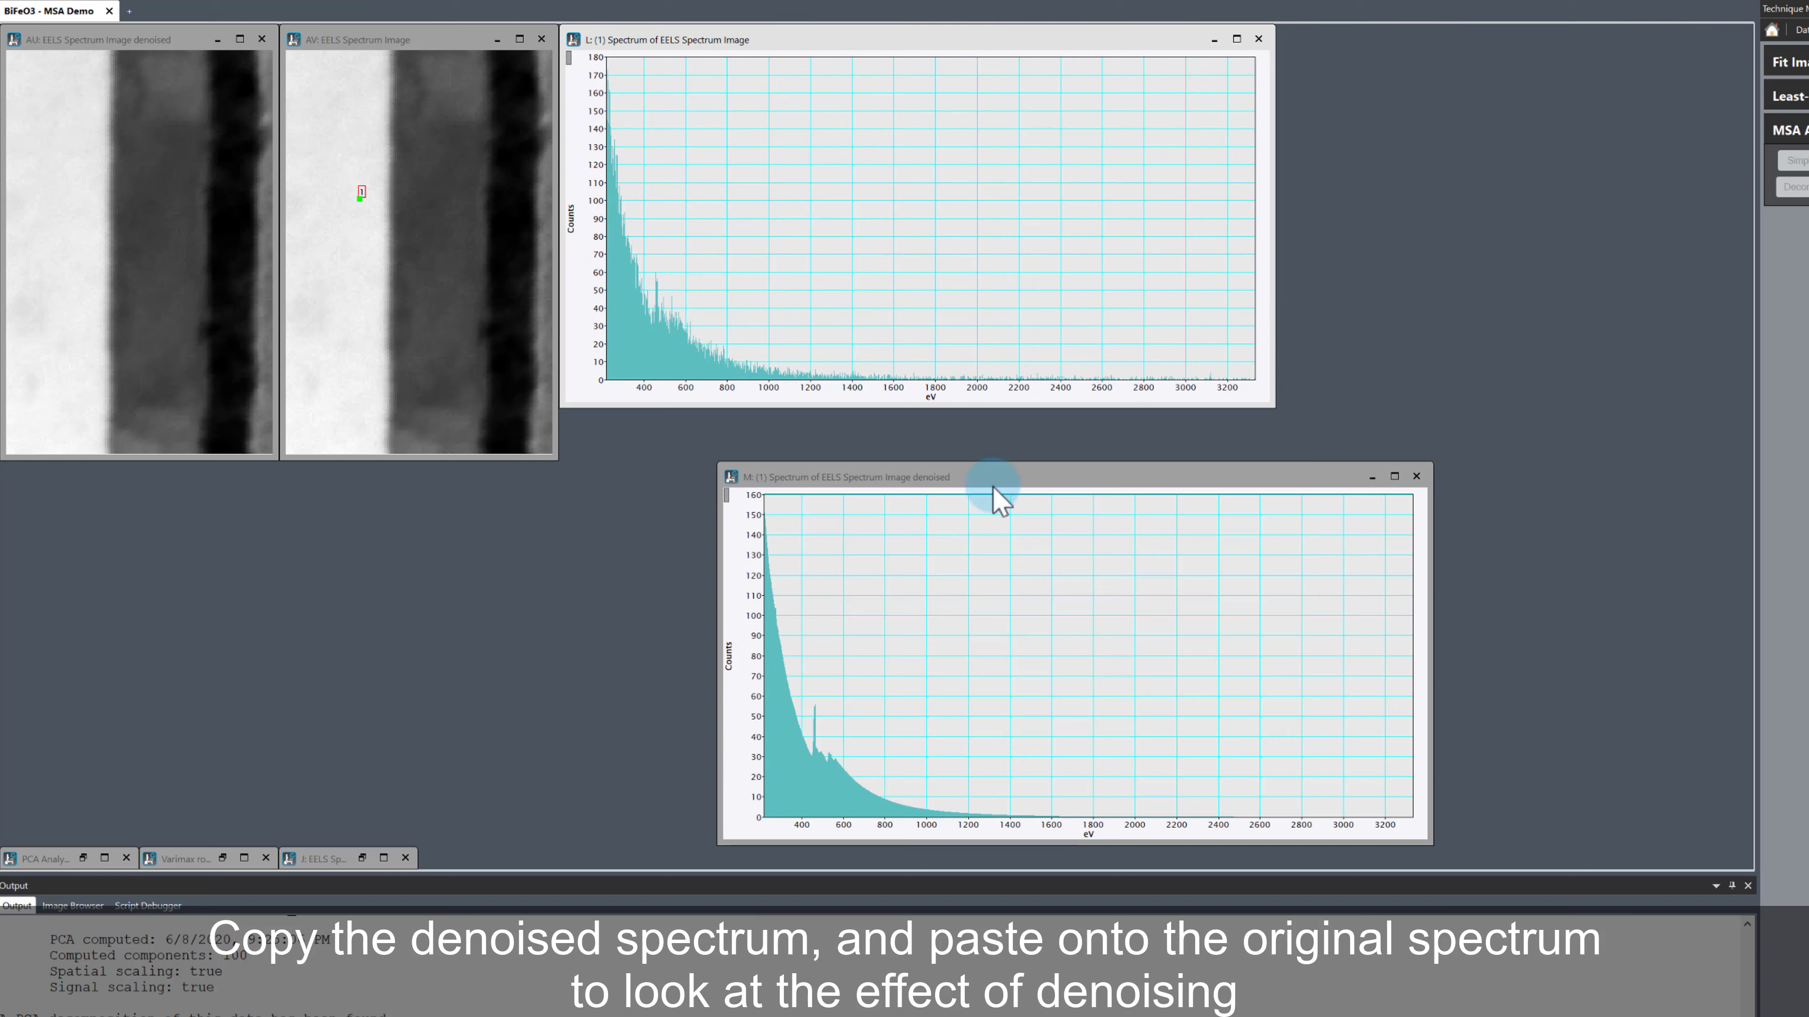
left_click_drag(994, 487, 836, 435)
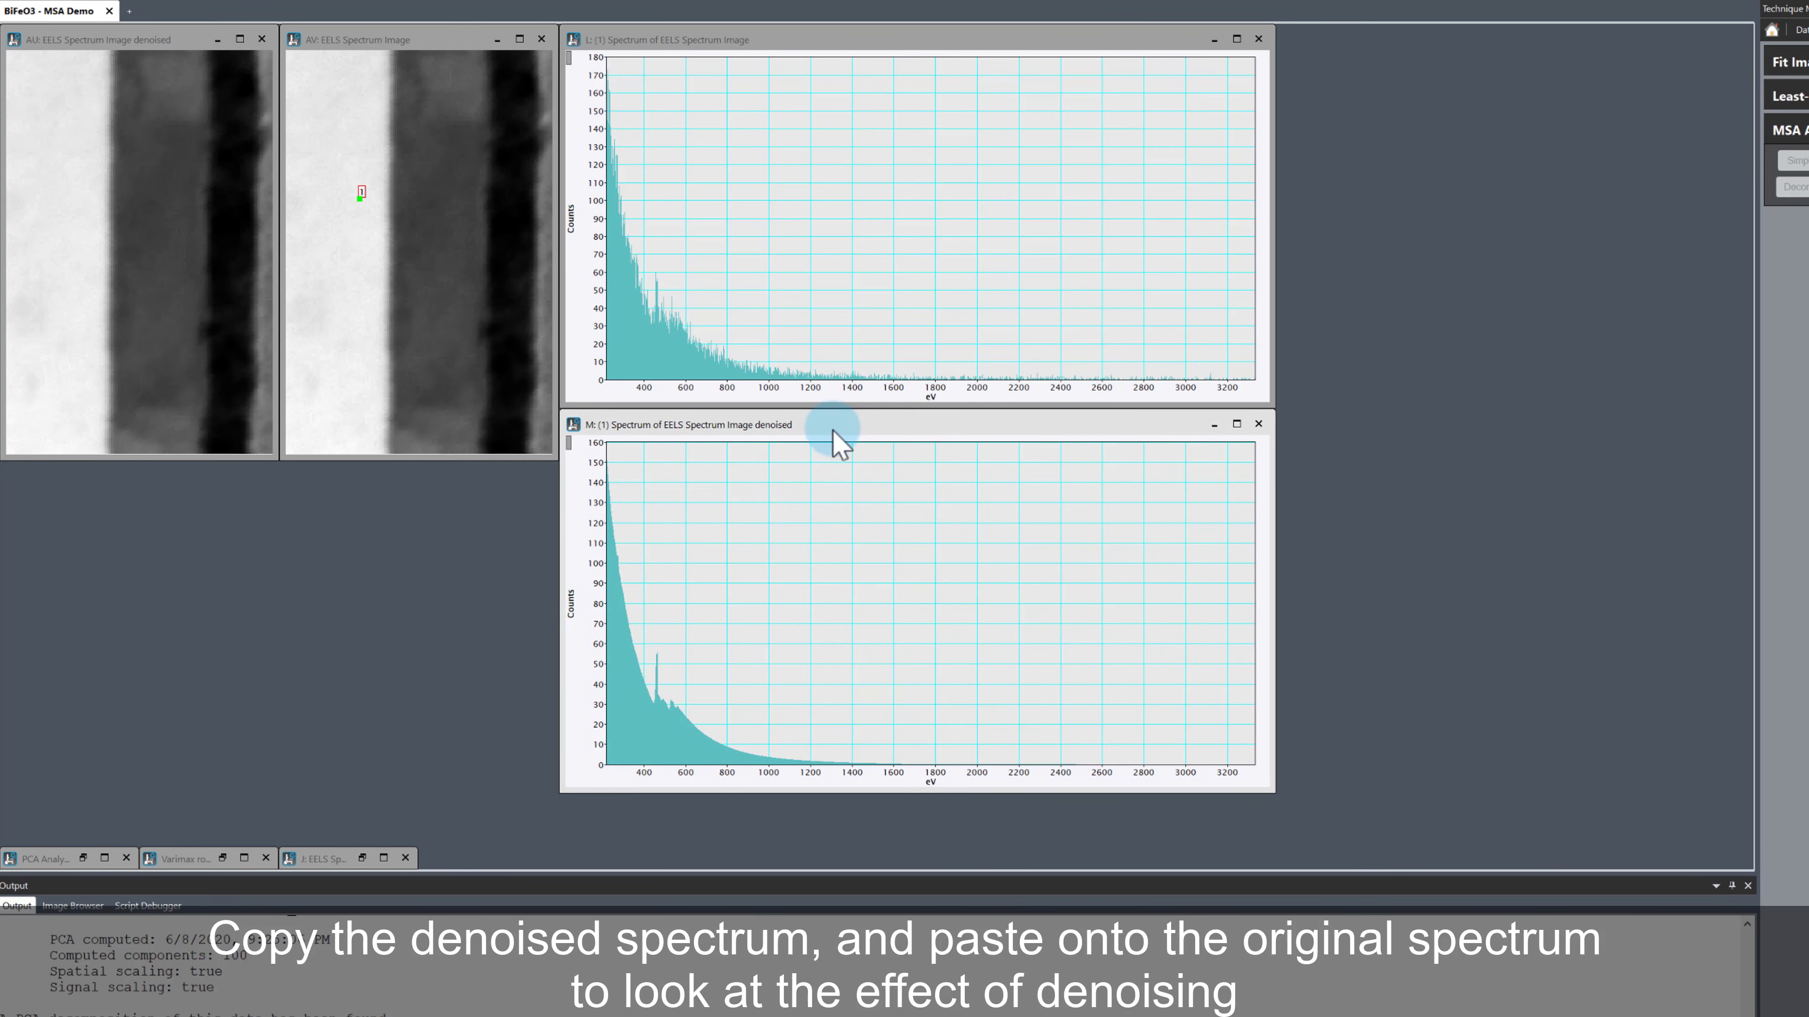
Overlay a copy of the denoised spectrum on the original spectrum and expand the energy axis to about 250–1150 eV.
key("ctrl+c")
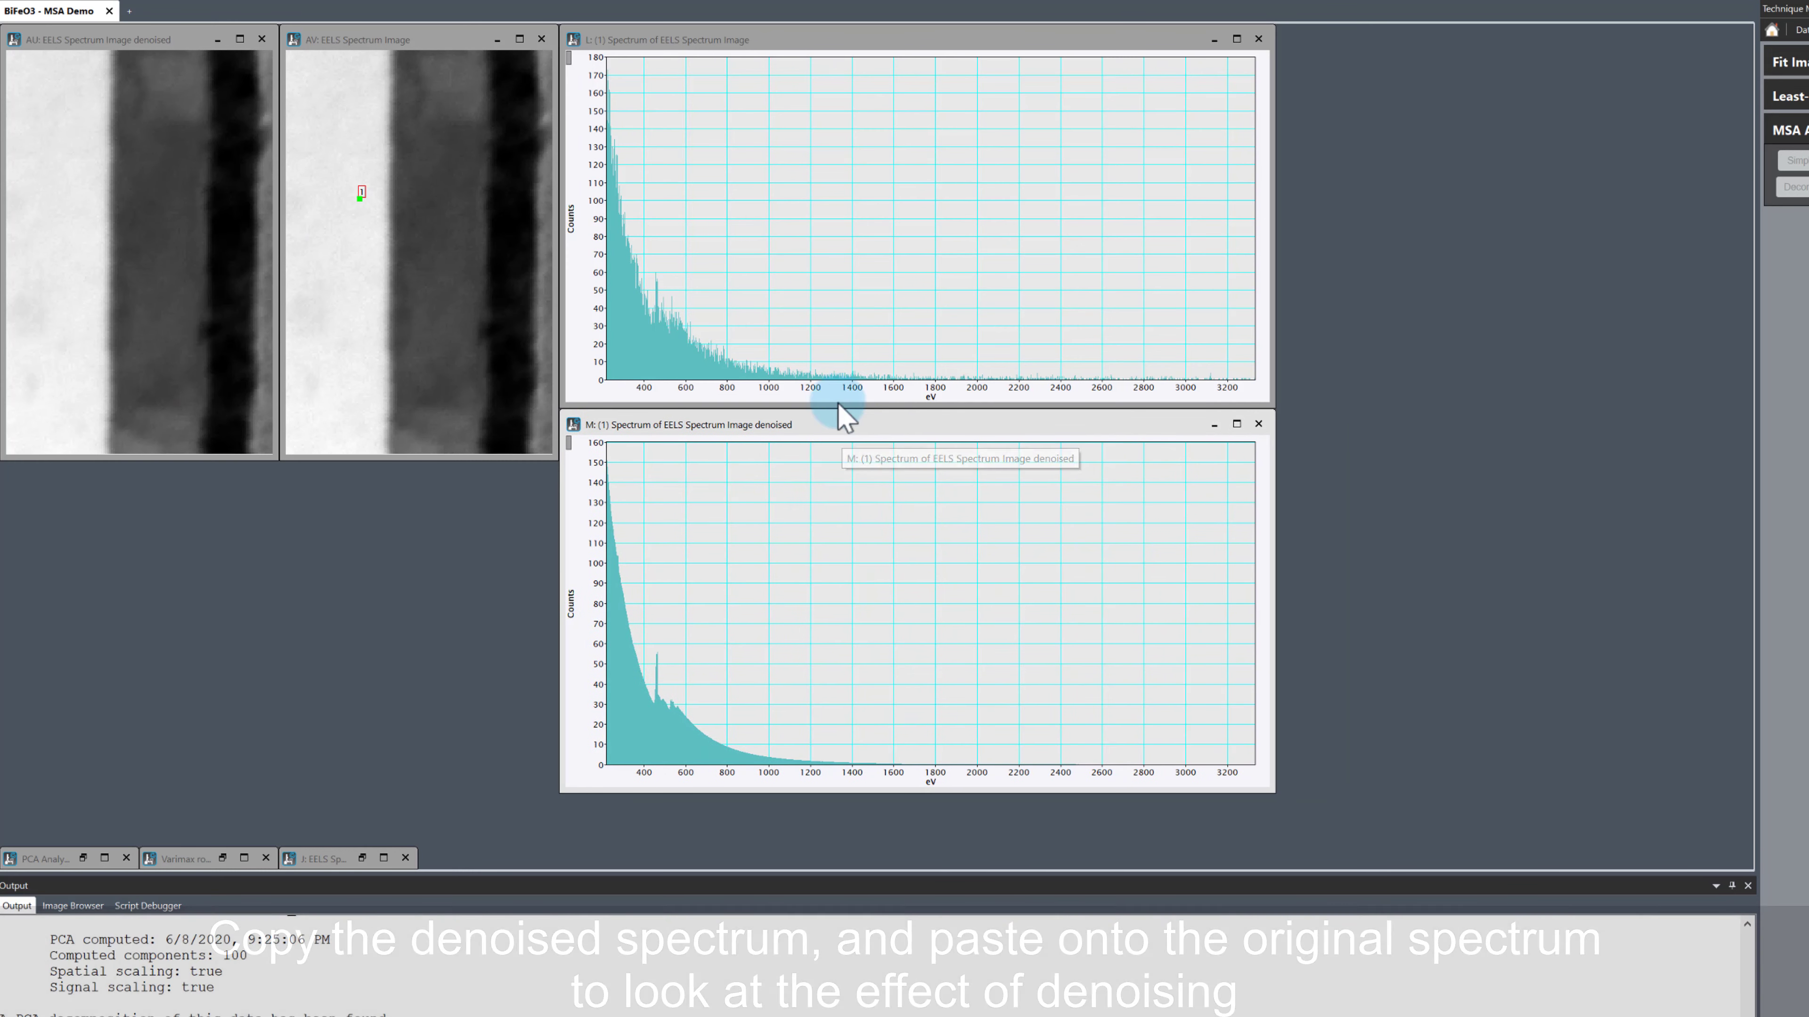
left_click(780, 48)
key("ctrl+v")
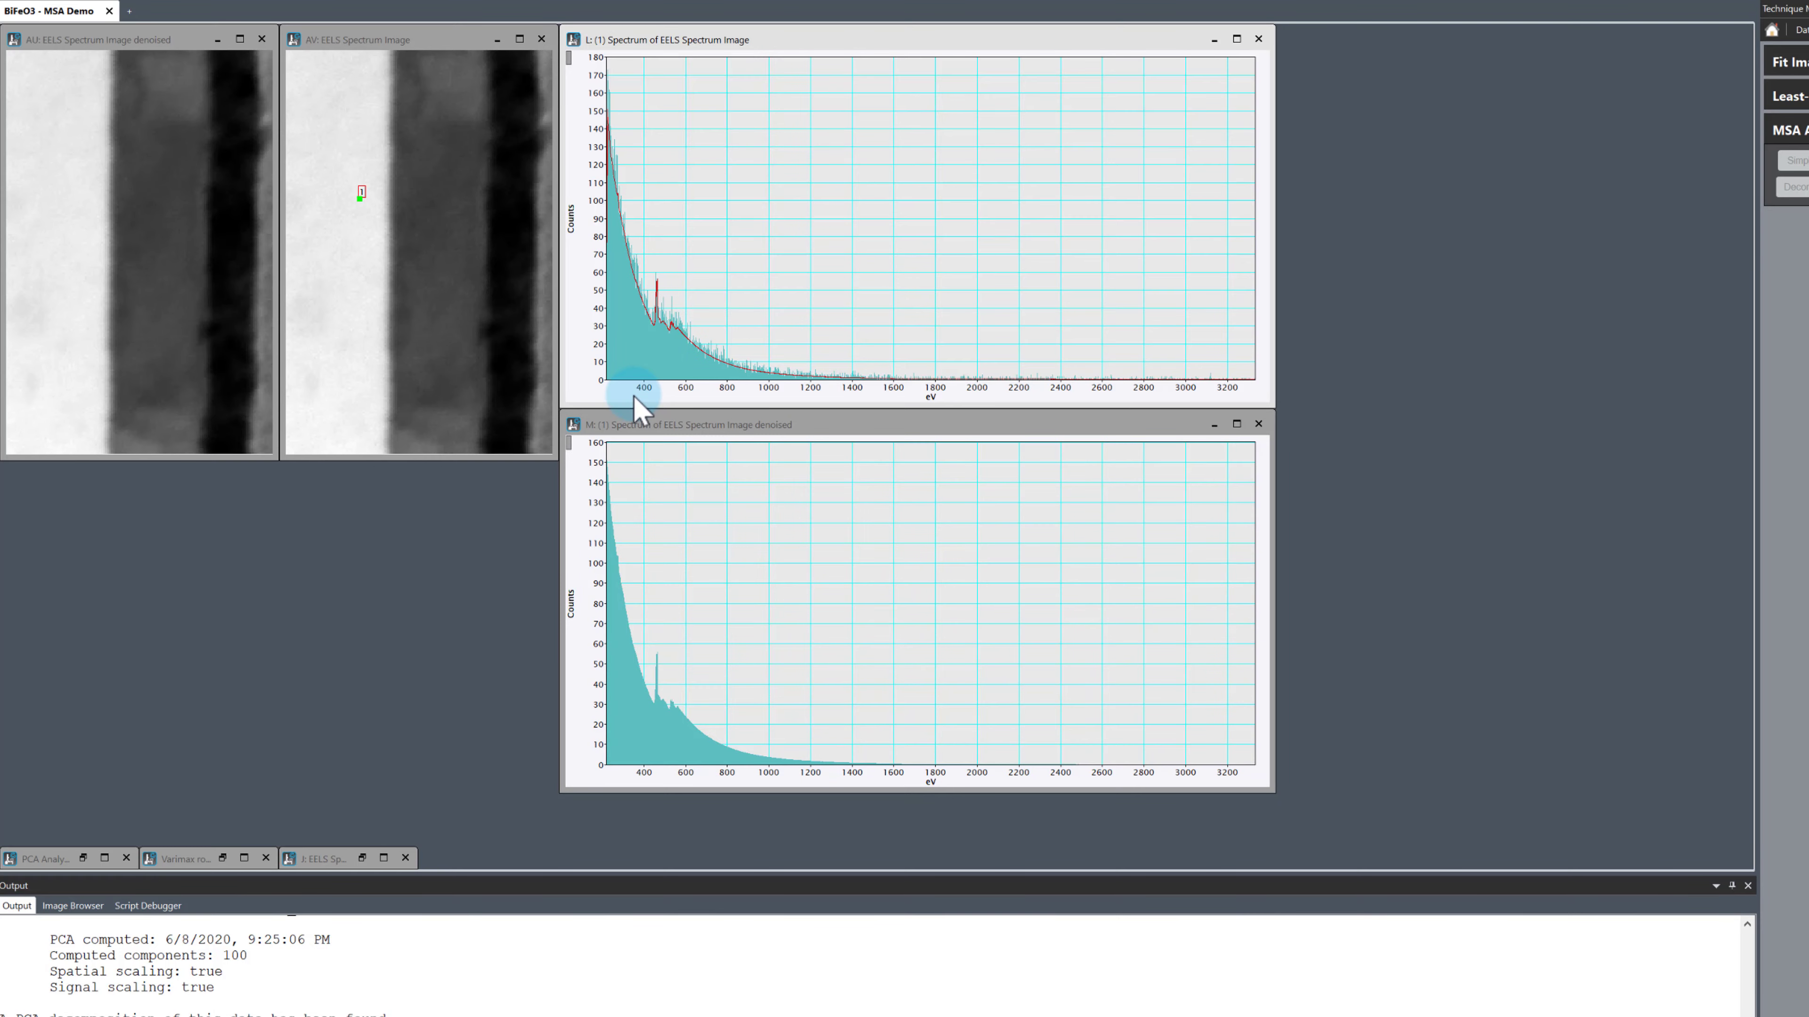
left_click_drag(634, 397, 668, 399)
mouse_move(699, 403)
left_mouse_down()
mouse_move(764, 408)
mouse_move(724, 402)
left_mouse_up()
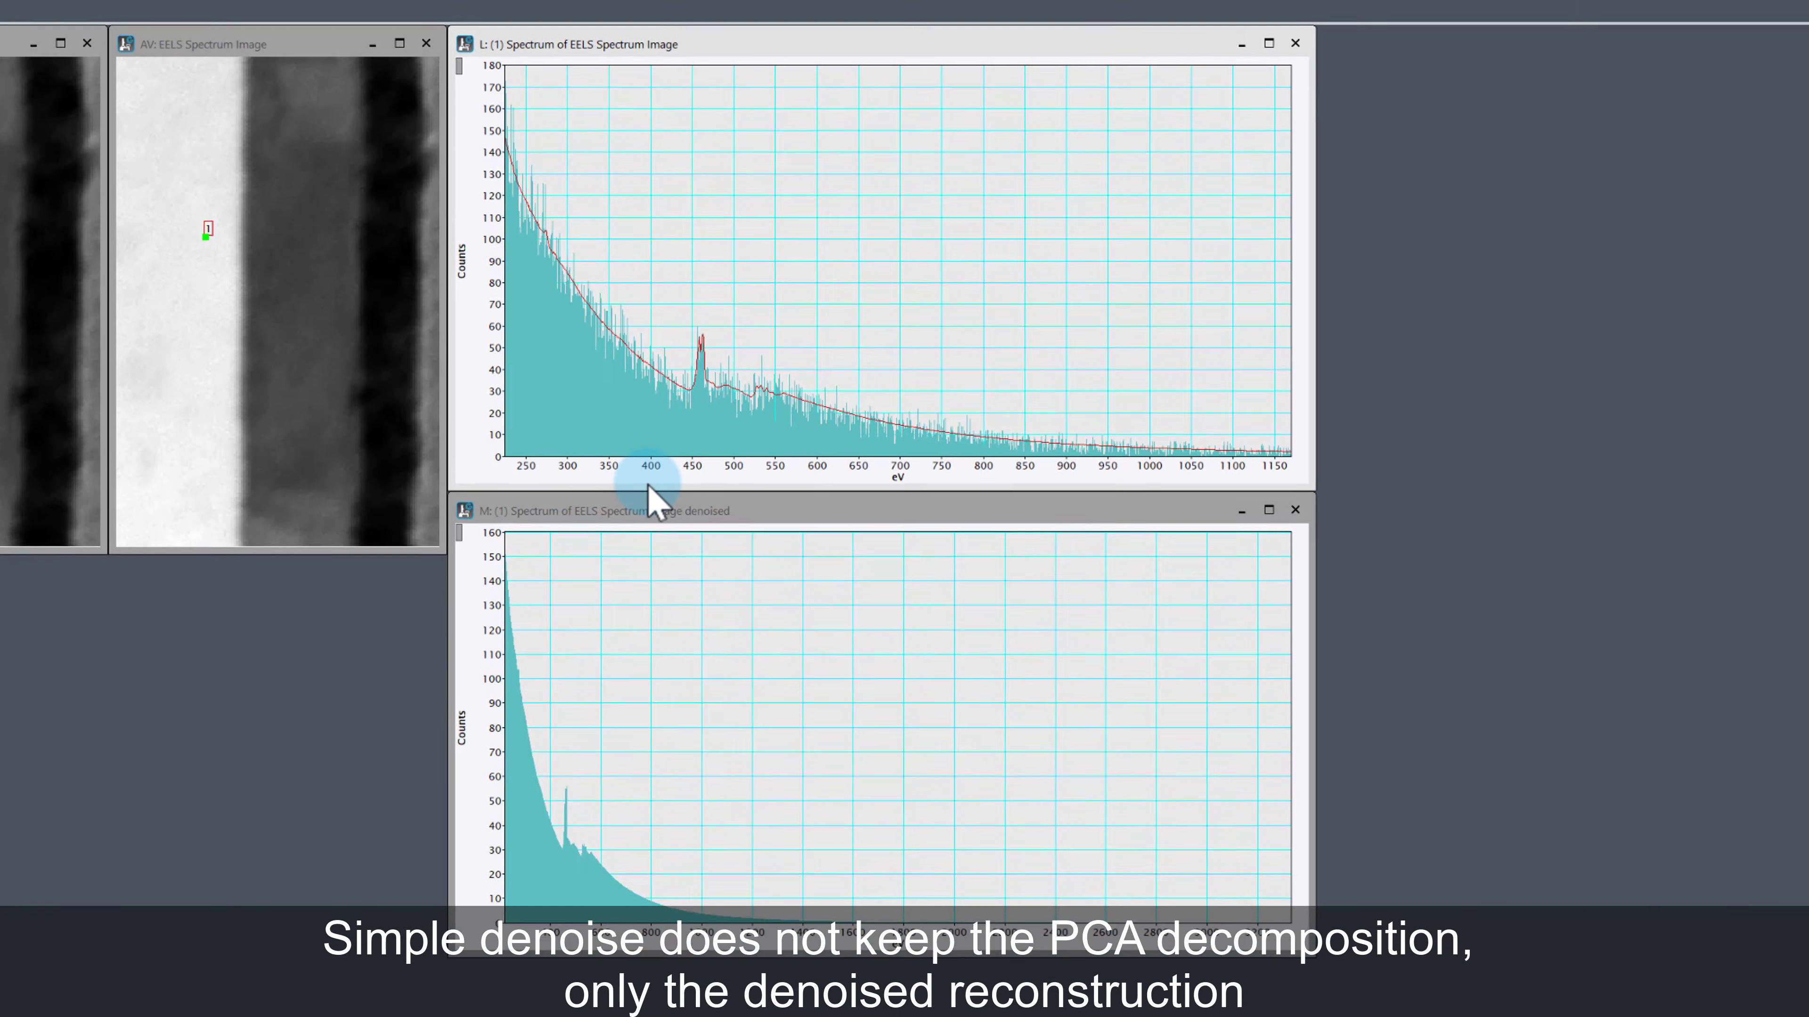